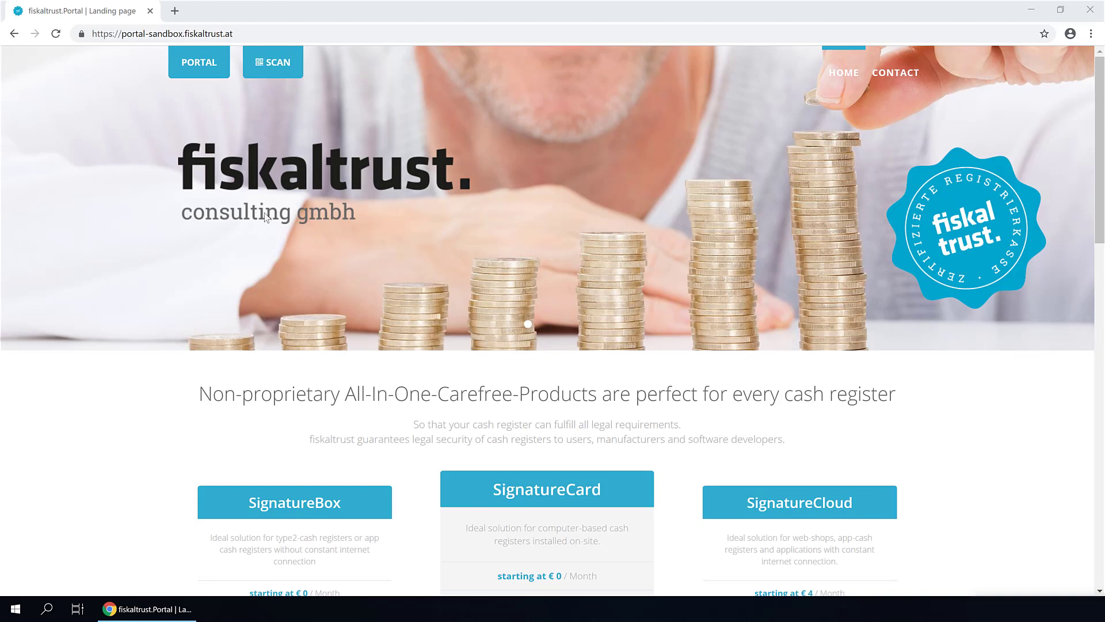
# Step: Select the portal-sandbox.fiskaltrust.at address to reach the sandbox landing page
pyautogui.click(288, 32)
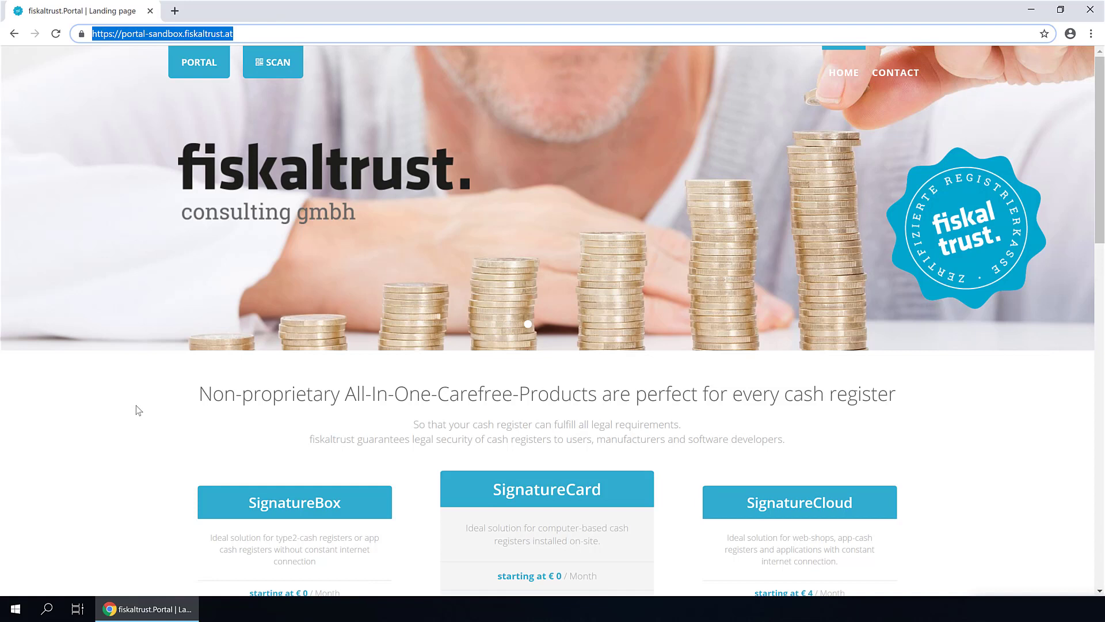
# Step: Log in to the sandbox portal with the saved email and password
pyautogui.click(210, 66)
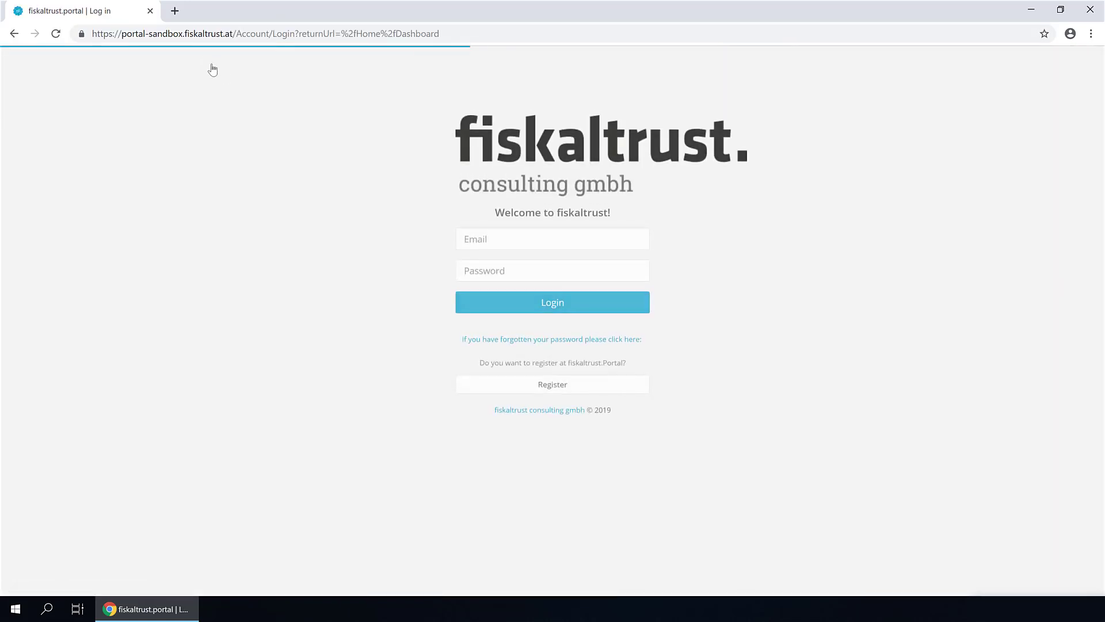
pyautogui.click(484, 232)
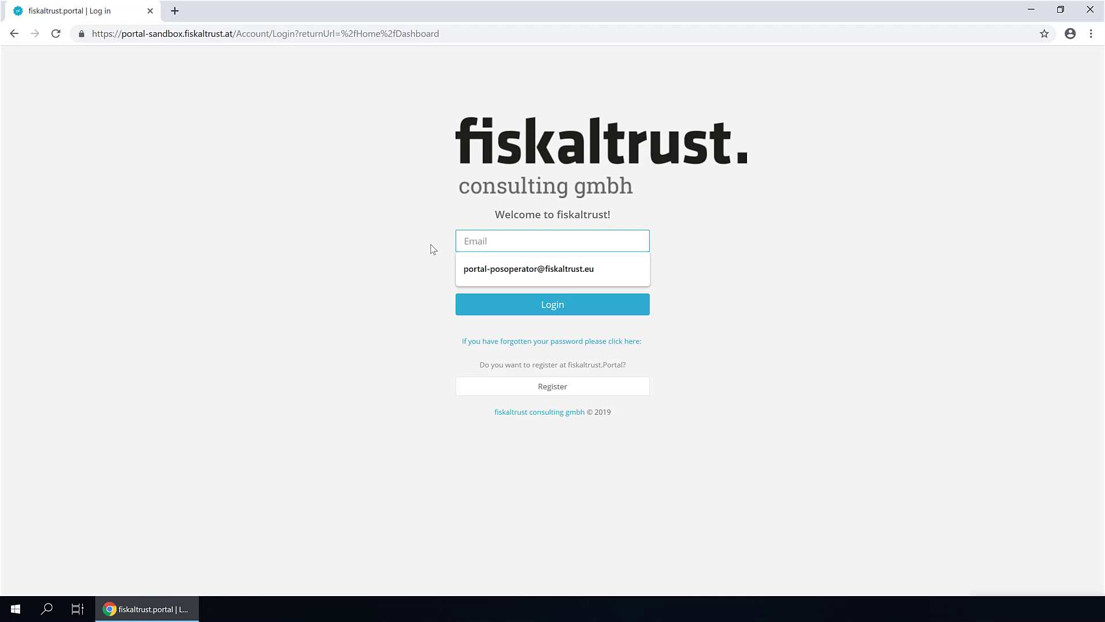
pyautogui.click(476, 268)
pyautogui.click(475, 271)
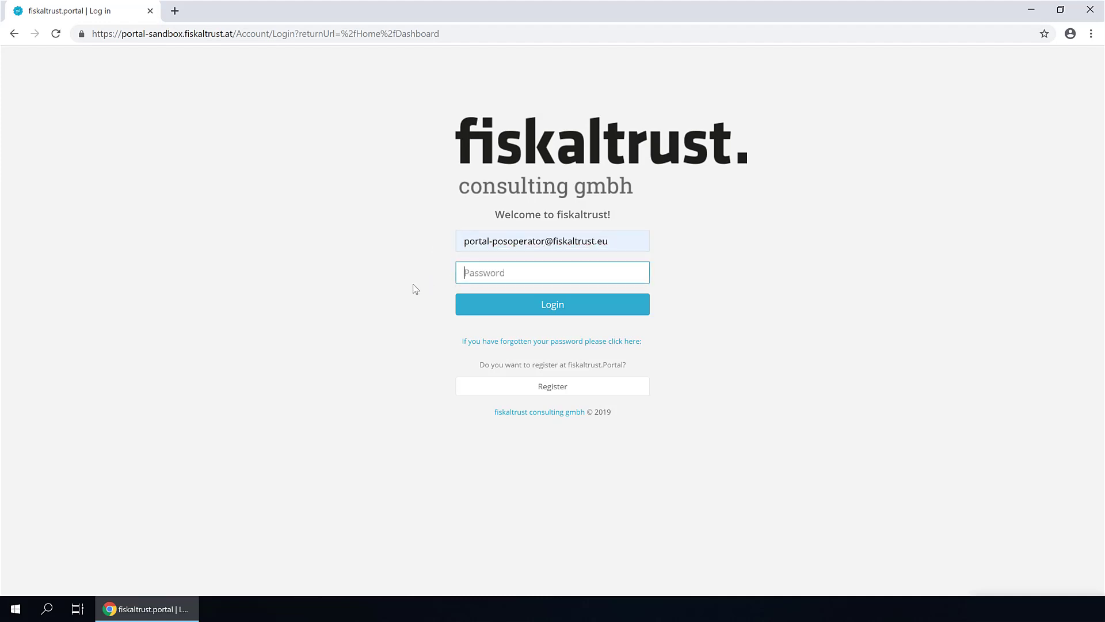
pyautogui.write('•••')
pyautogui.write('••')
pyautogui.press('Return')
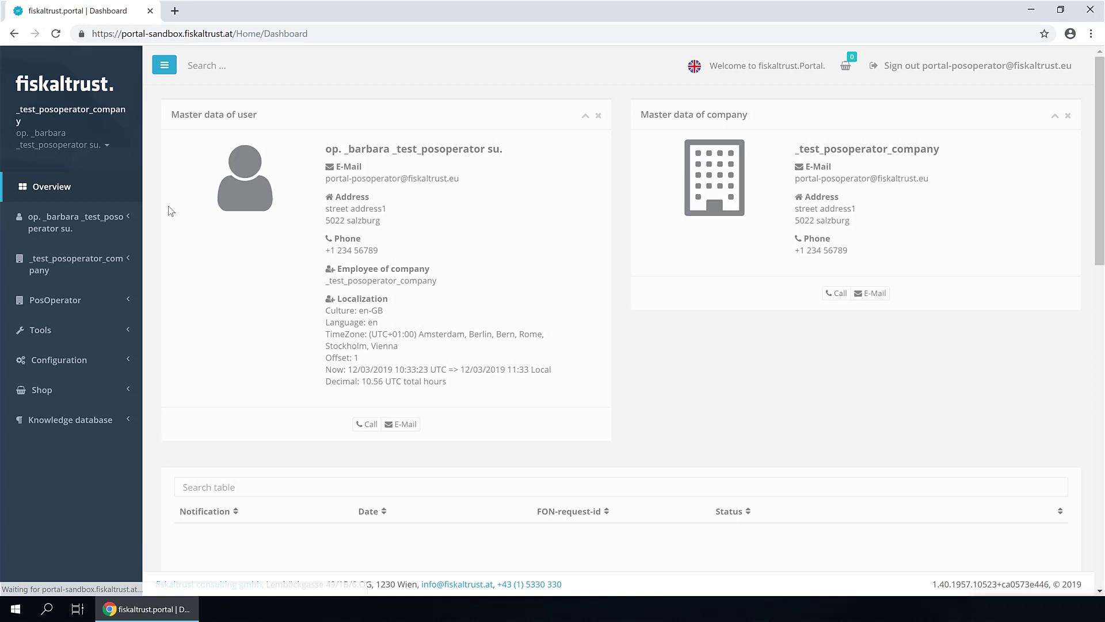
# Step: Search Shop > Products for 4154-0207 and add SignaturCloud + carefree AT to the cart
pyautogui.click(111, 391)
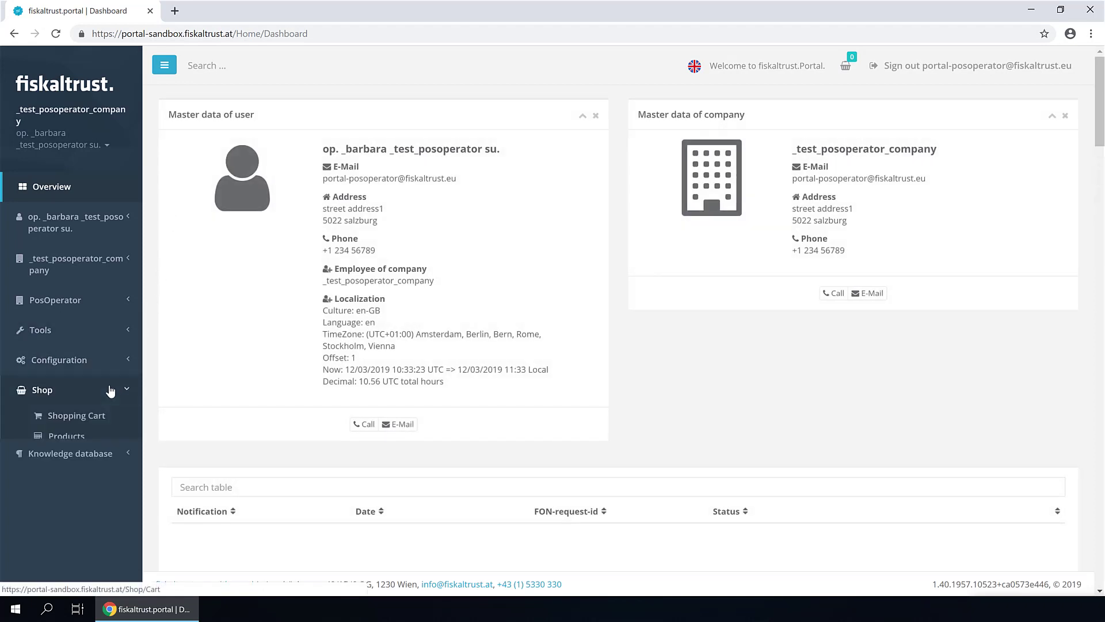
pyautogui.click(91, 438)
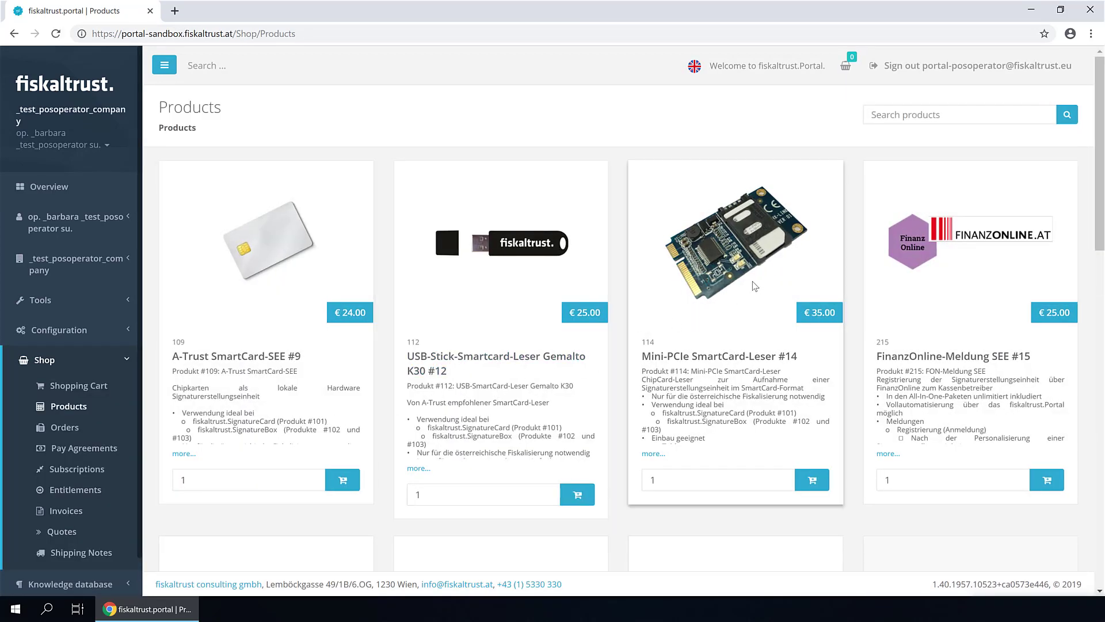
pyautogui.click(921, 115)
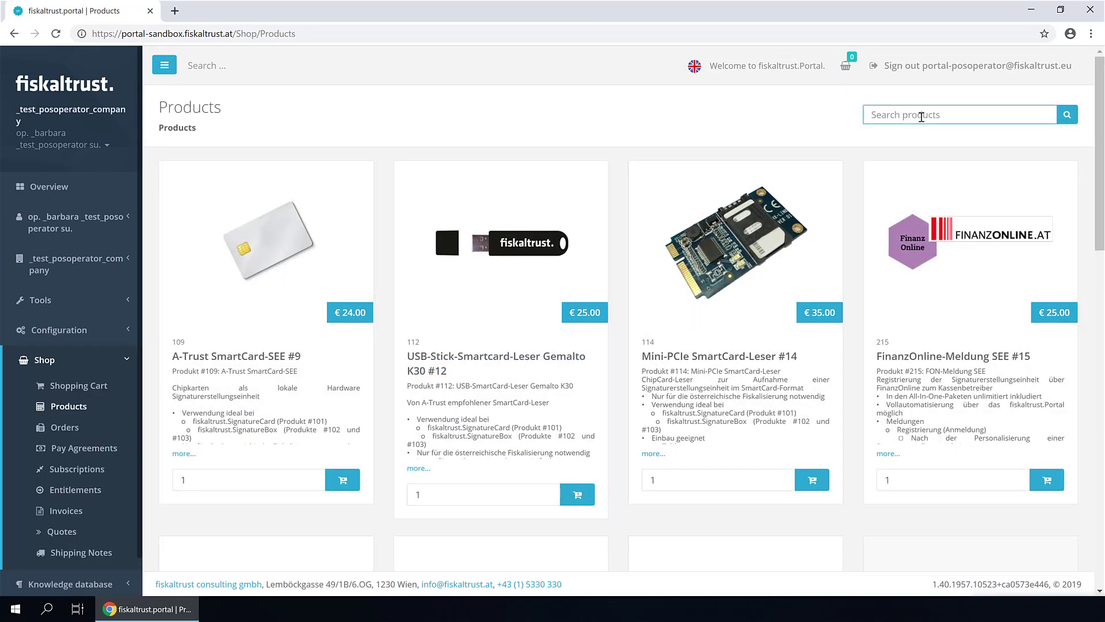
pyautogui.write('4154-')
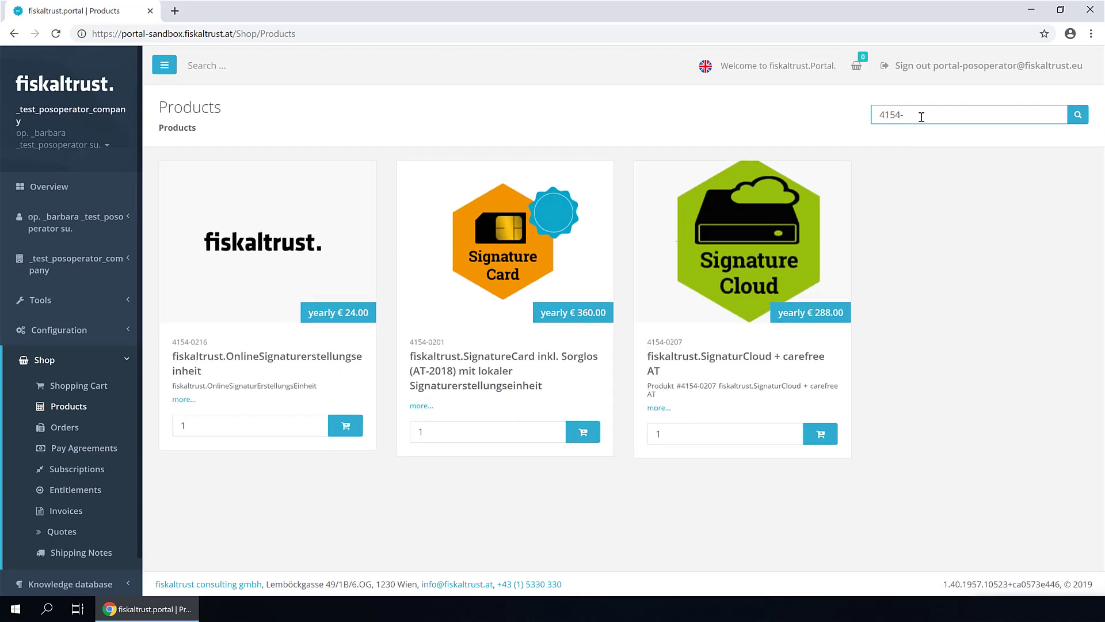
pyautogui.write('0207')
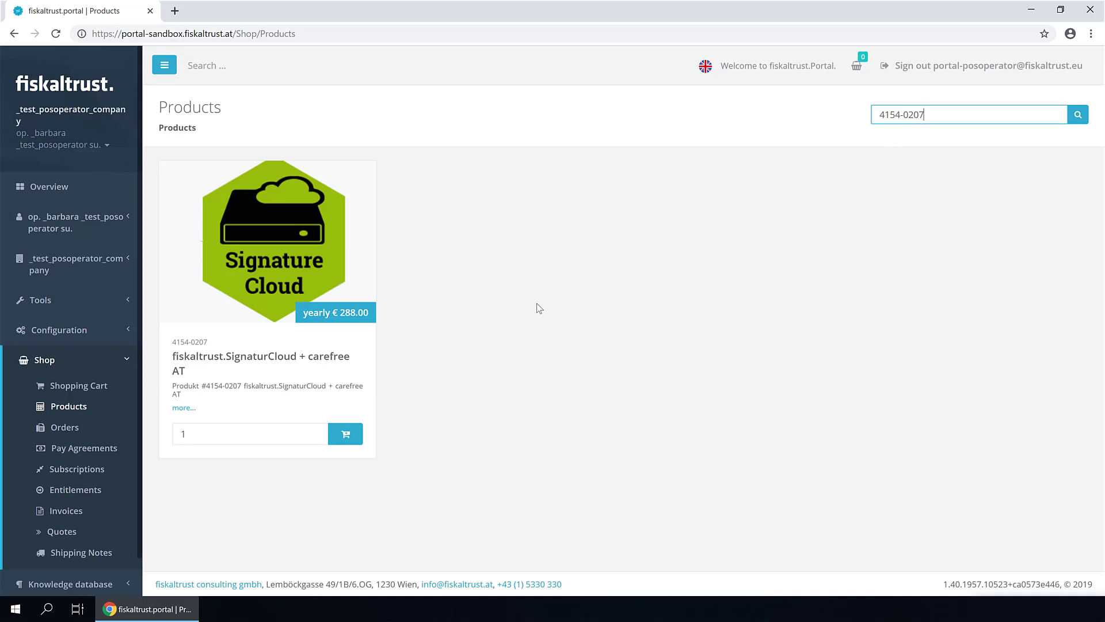
pyautogui.click(346, 434)
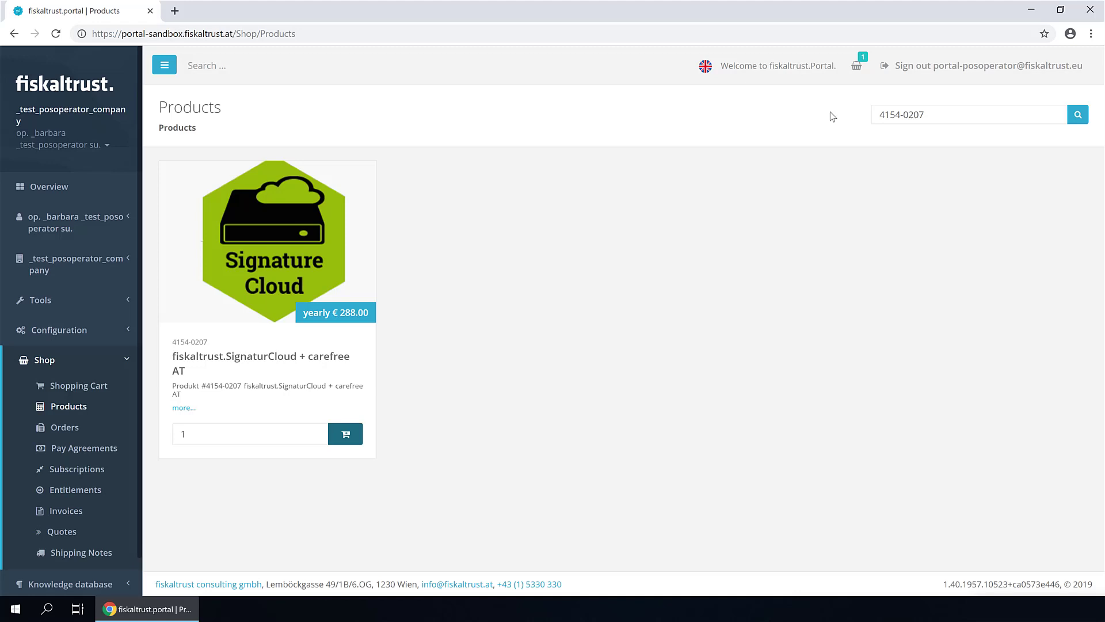
# Step: Check out the cart with PayPal as payment method and place the binding order
pyautogui.click(856, 67)
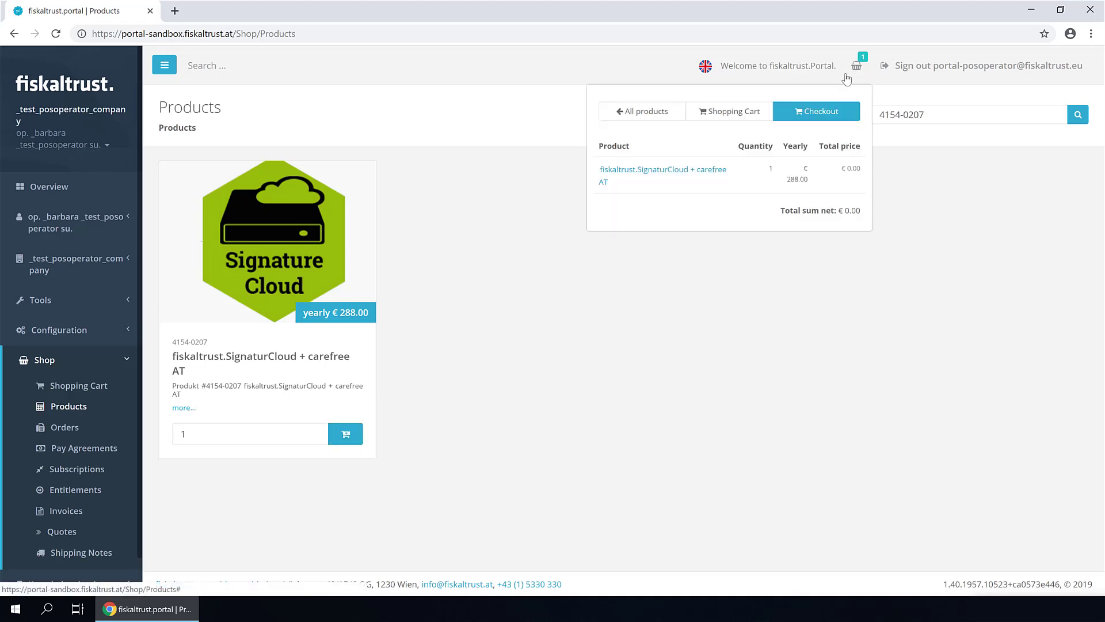
pyautogui.click(823, 111)
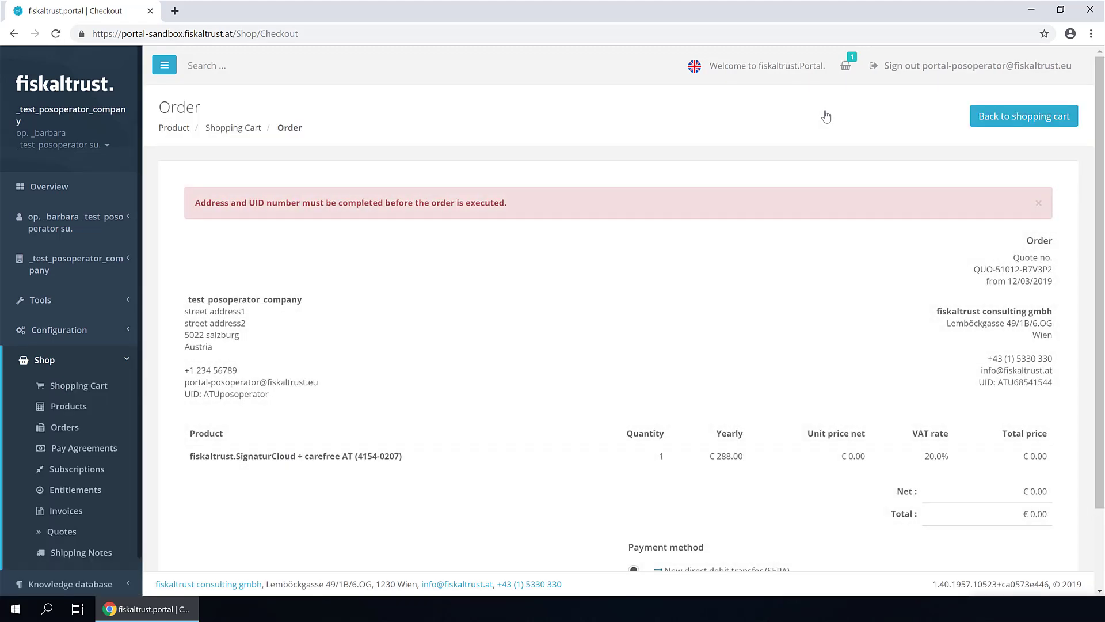
pyautogui.scroll(-3, 756, 274)
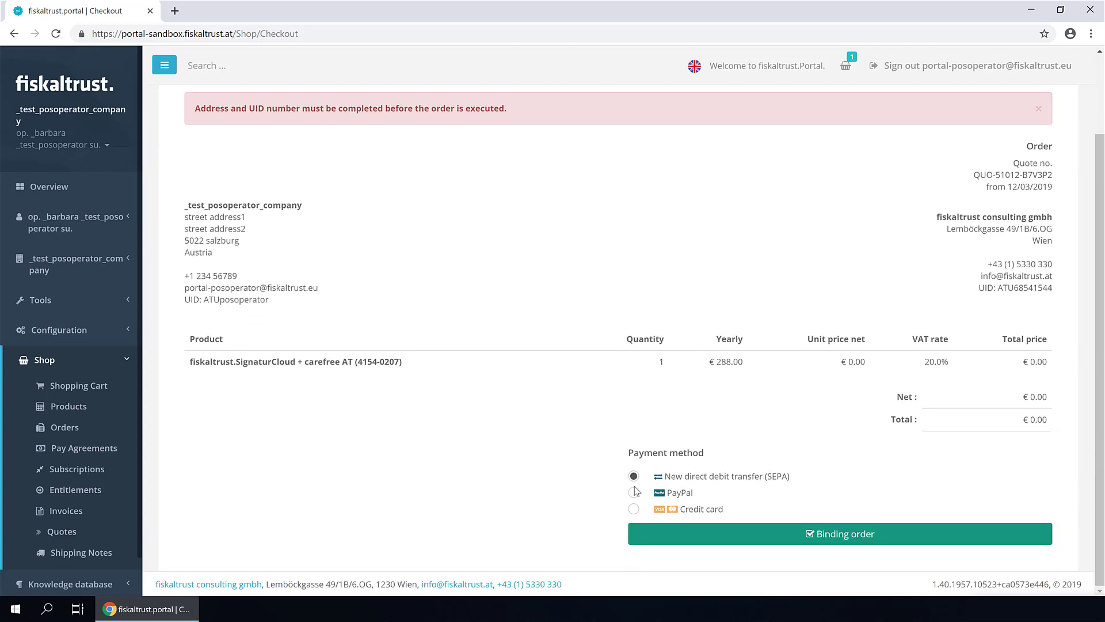
pyautogui.click(634, 492)
pyautogui.click(812, 536)
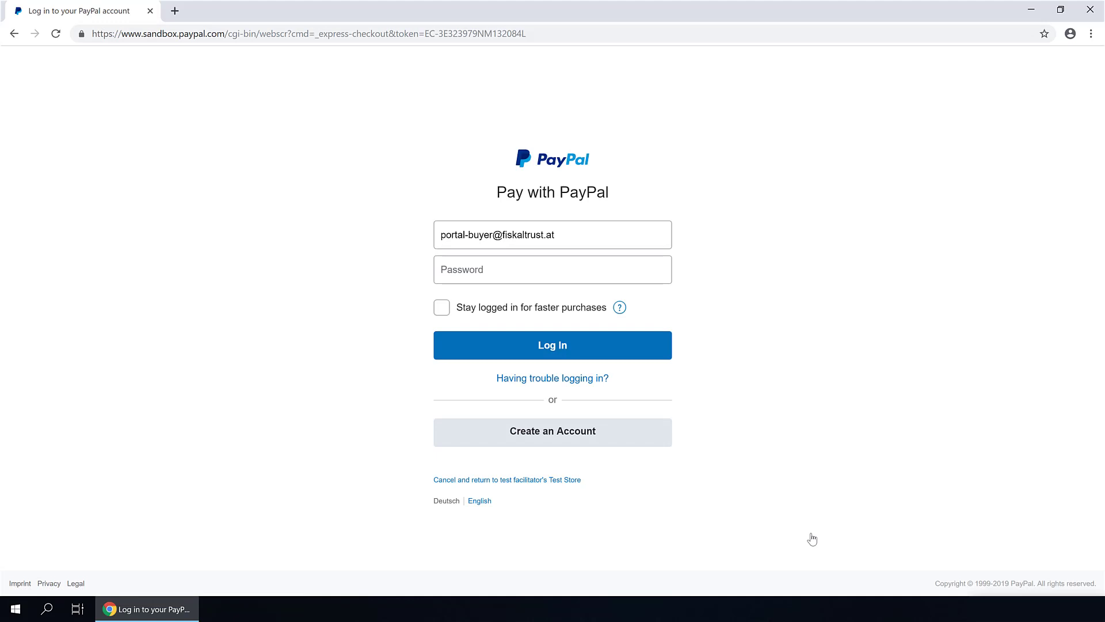
# Step: Log in to PayPal Sandbox and approve paying with the Rabobank account
pyautogui.click(619, 228)
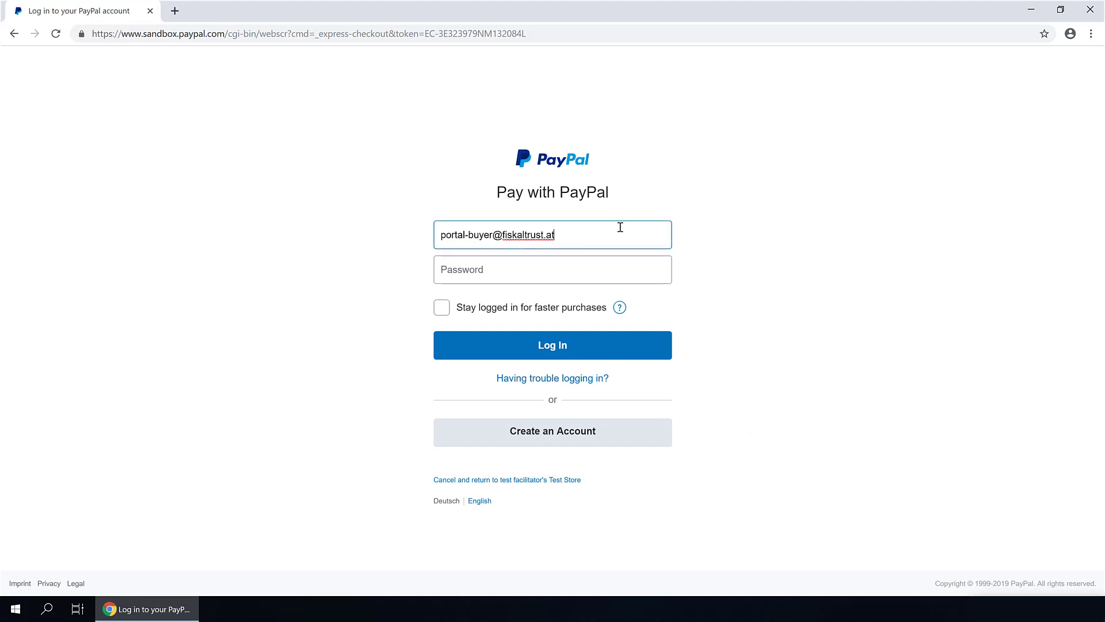
pyautogui.click(593, 268)
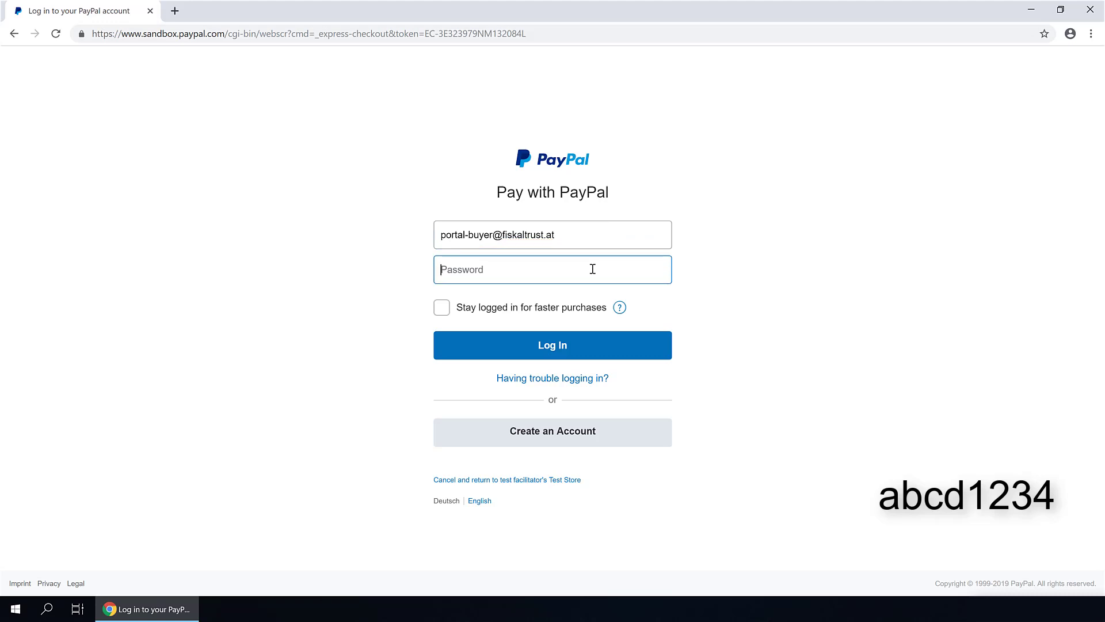
pyautogui.press('Return')
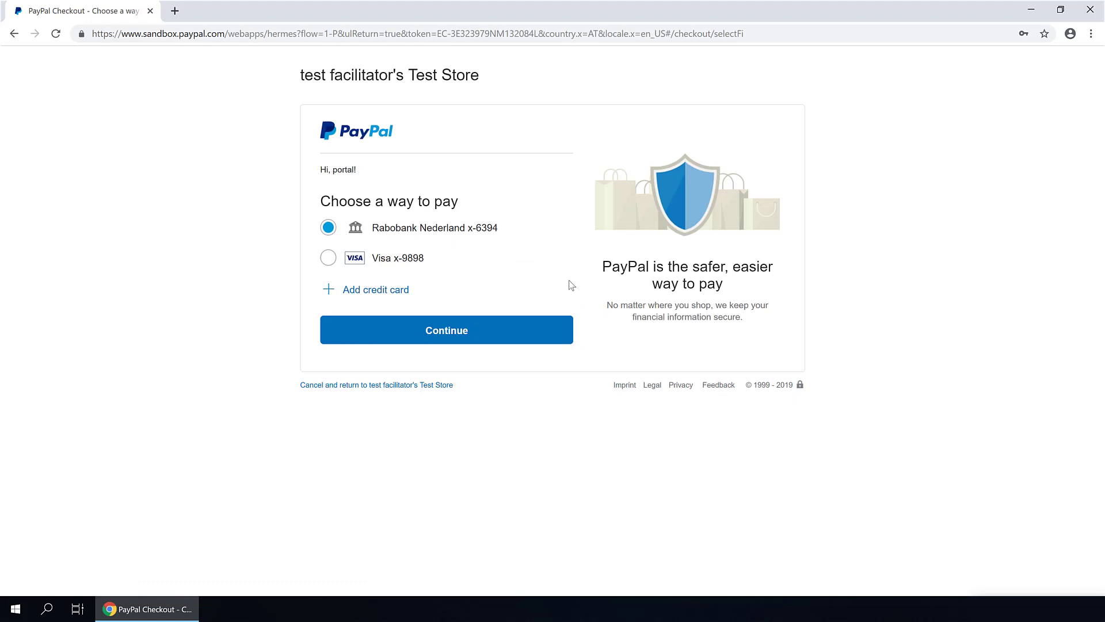
pyautogui.click(450, 332)
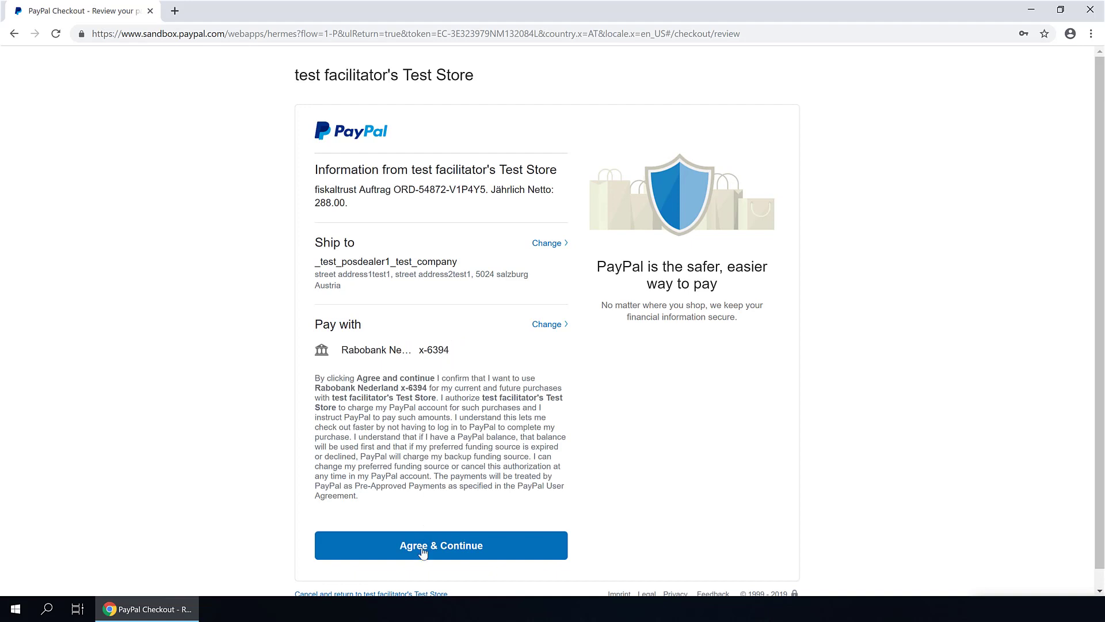
pyautogui.click(432, 557)
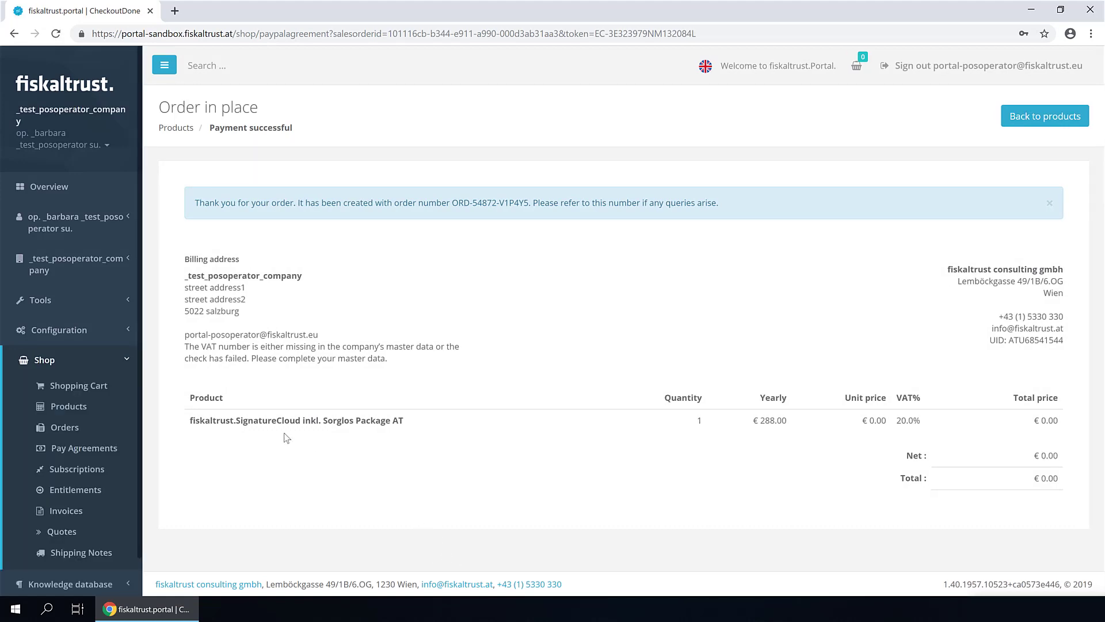
# Step: Expand the SignaturCloud + carefree AT 1 row under Configuration > CashBox, then open a new tab
pyautogui.click(84, 335)
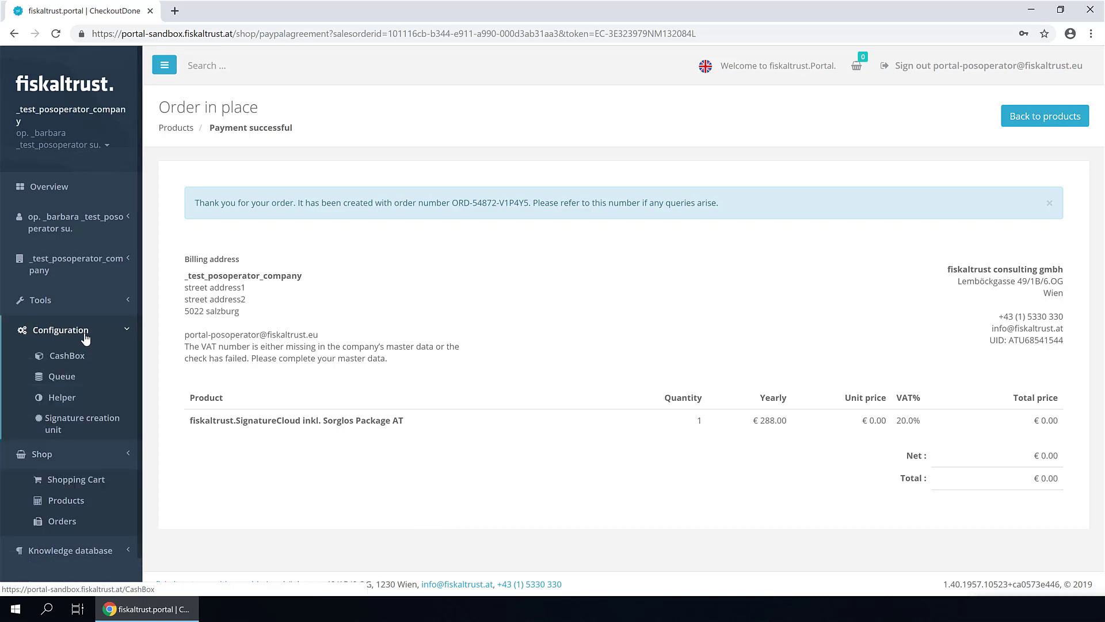
pyautogui.click(89, 360)
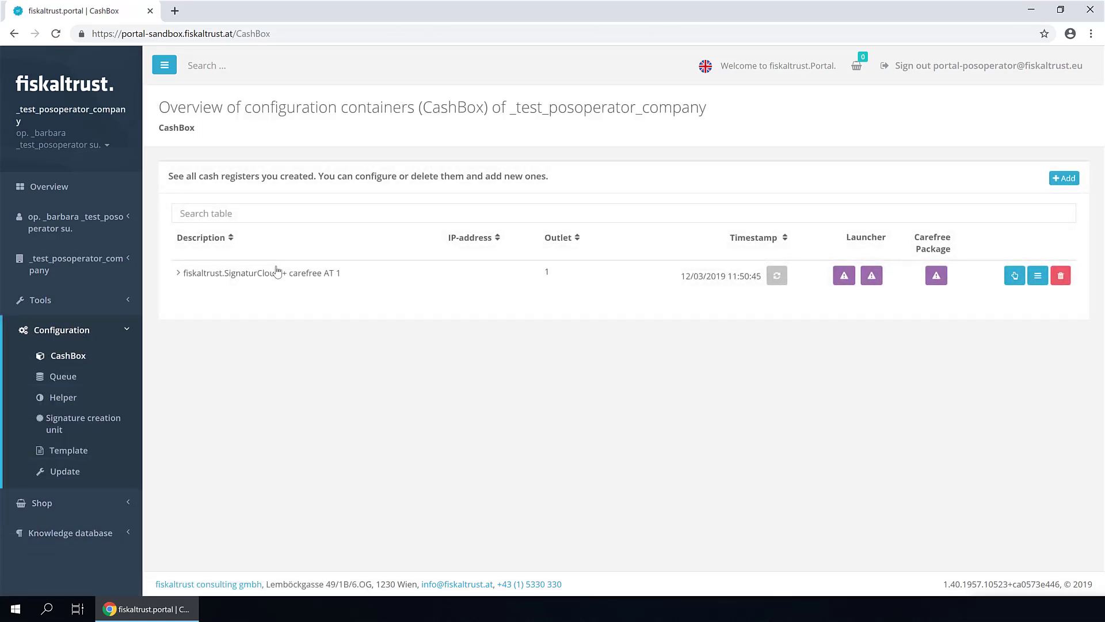
pyautogui.click(263, 279)
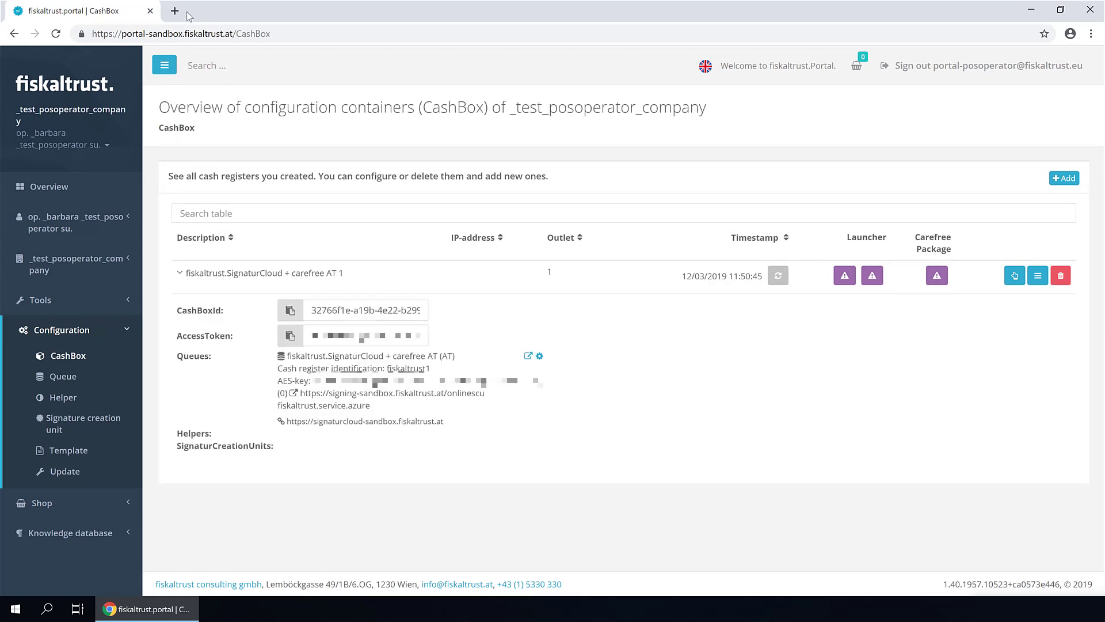
pyautogui.click(174, 16)
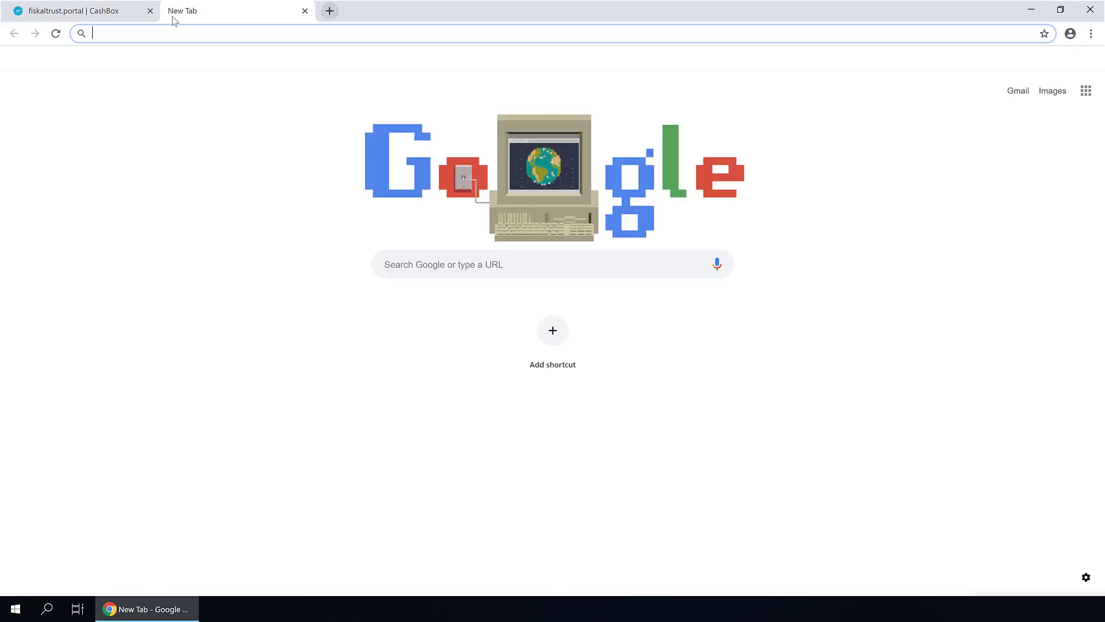
# Step: Go to the releases page of fiskaltrust's demo repository on GitHub
pyautogui.write('g')
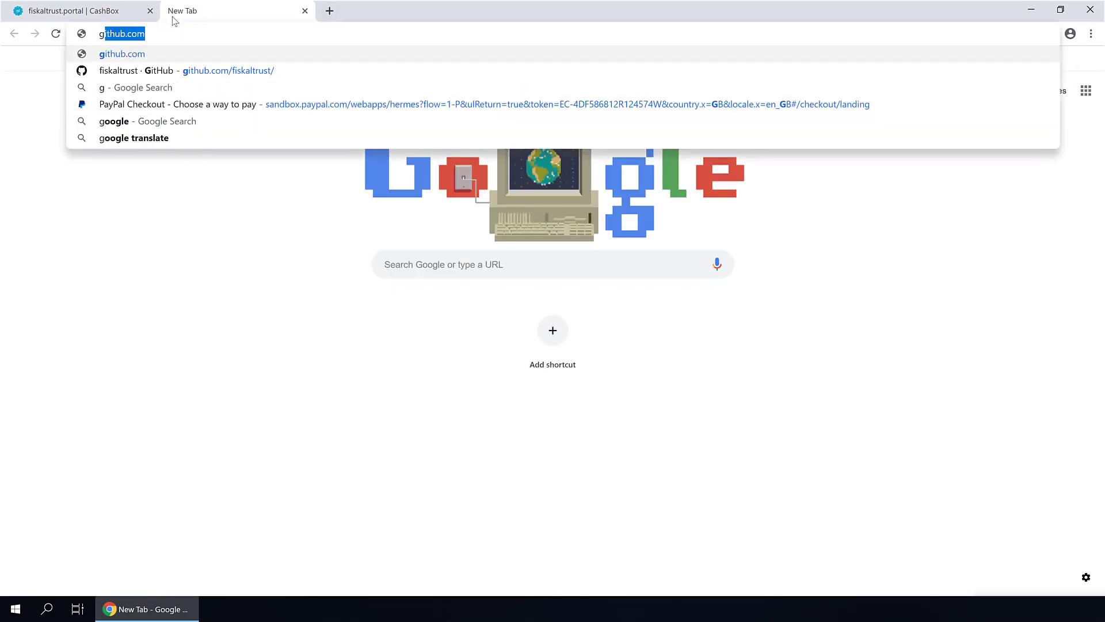
pyautogui.write('it')
pyautogui.press('Down')
pyautogui.press('Down')
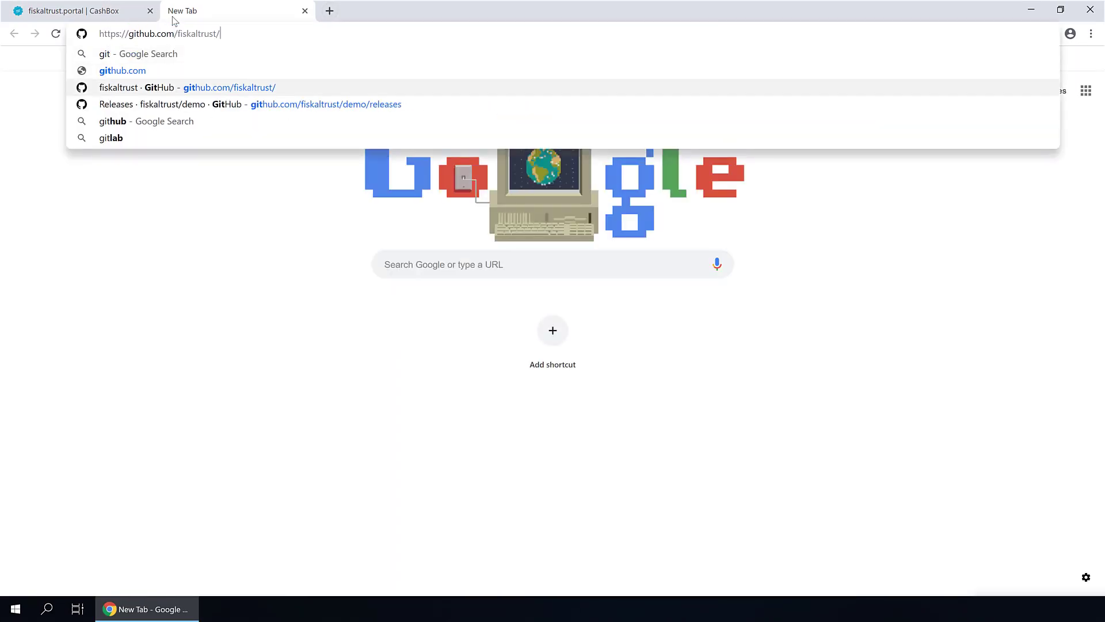
pyautogui.press('Return')
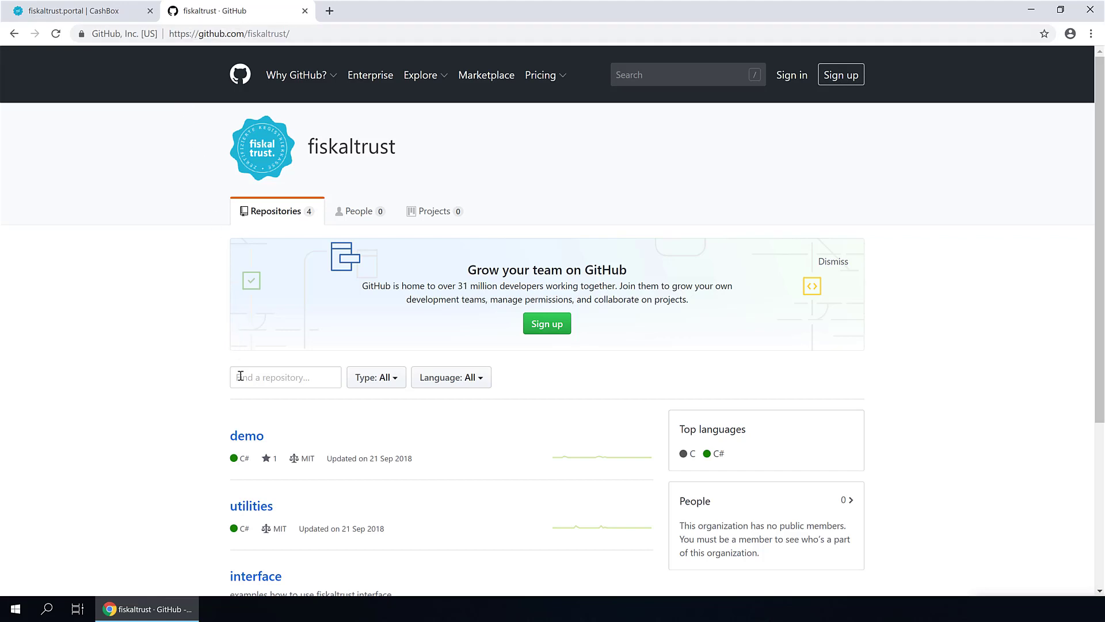
pyautogui.click(247, 439)
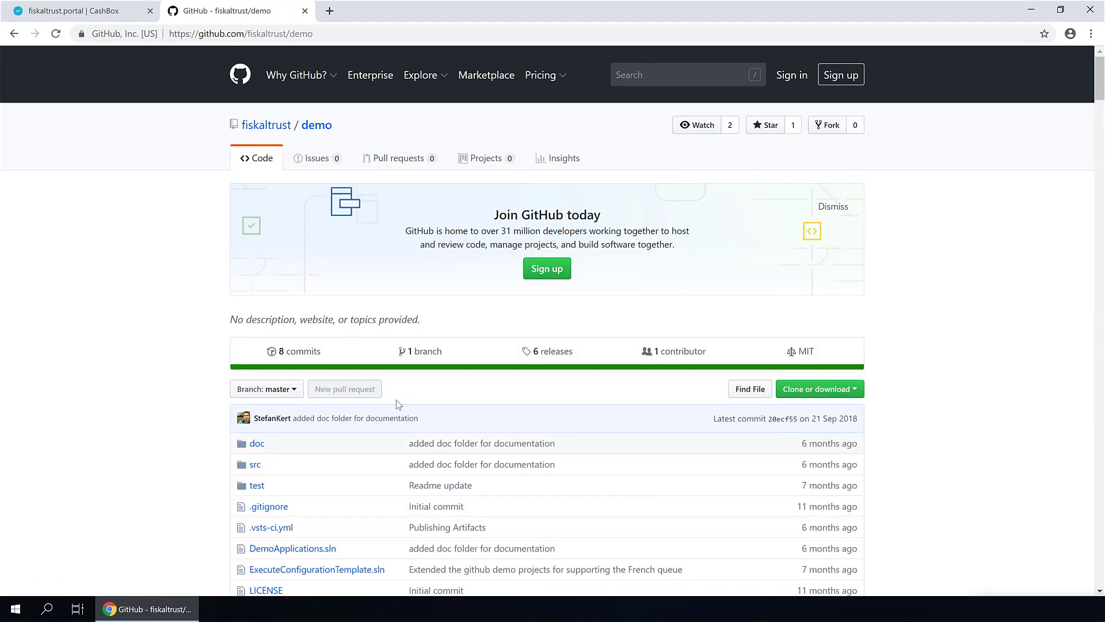
pyautogui.click(535, 353)
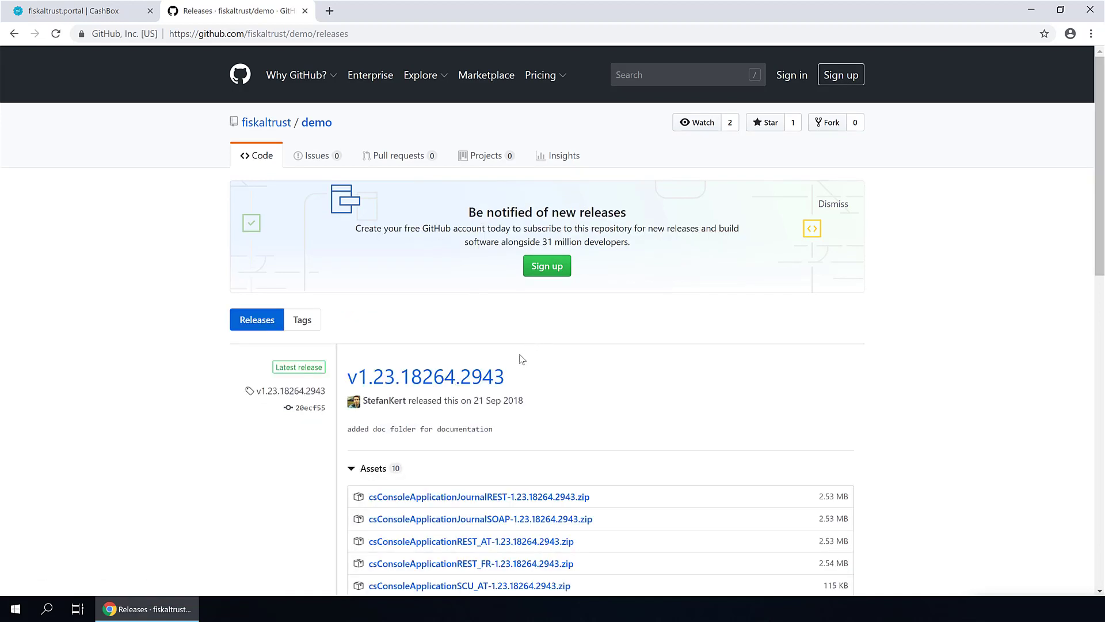
# Step: Download the csConsoleApplicationREST_AT-1.23.18264.2943.zip asset and open its download options
pyautogui.scroll(-1, 507, 423)
pyautogui.scroll(-1, 506, 425)
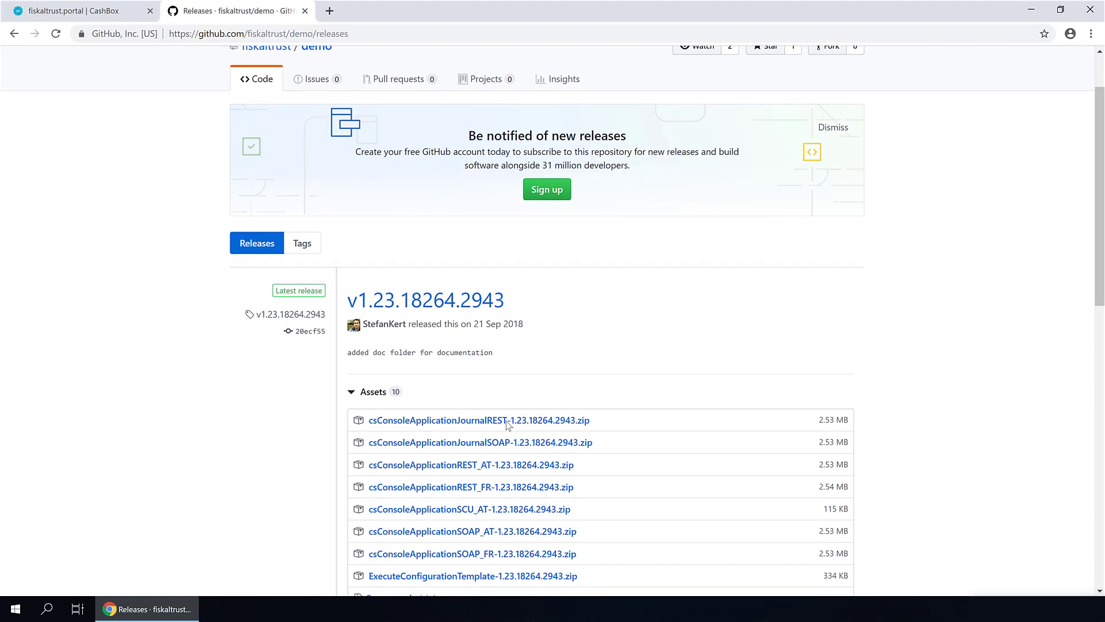
pyautogui.scroll(-1, 506, 426)
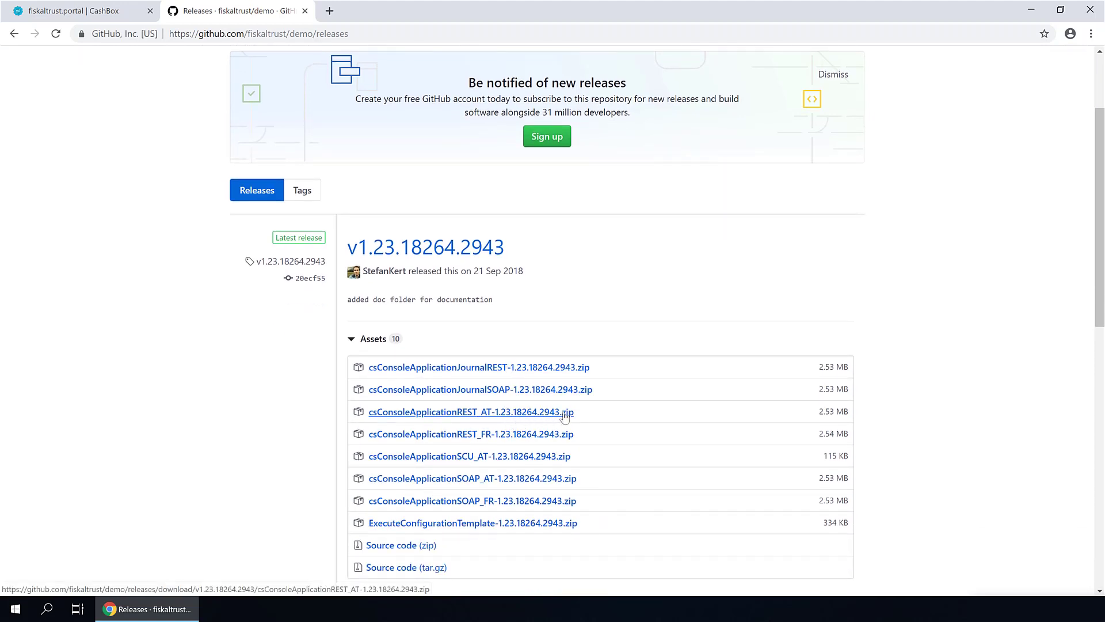
pyautogui.click(564, 412)
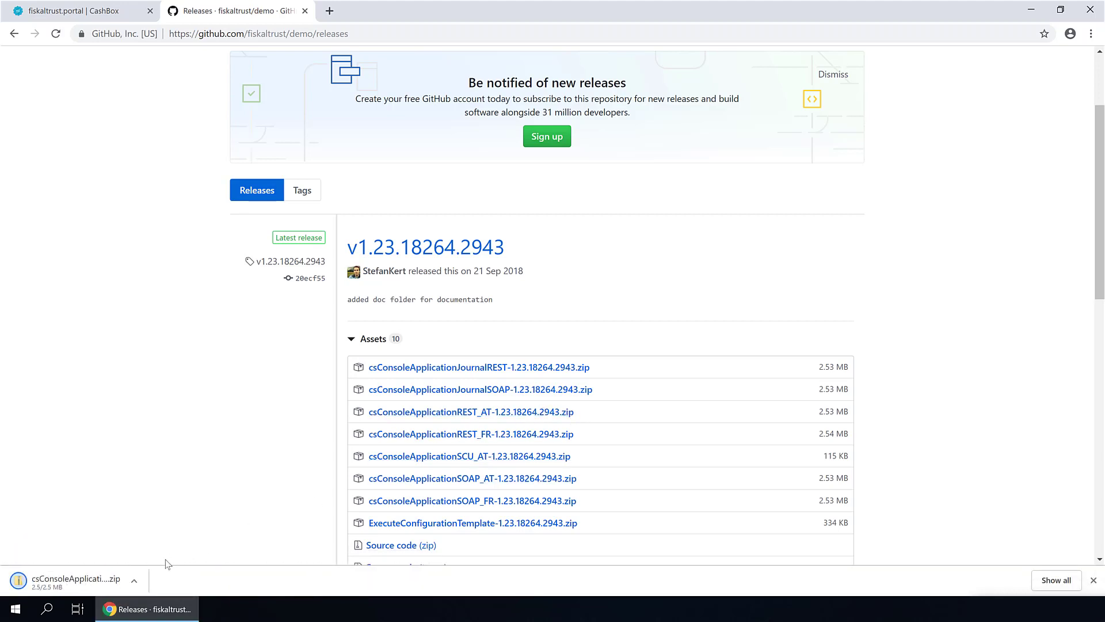
pyautogui.click(134, 581)
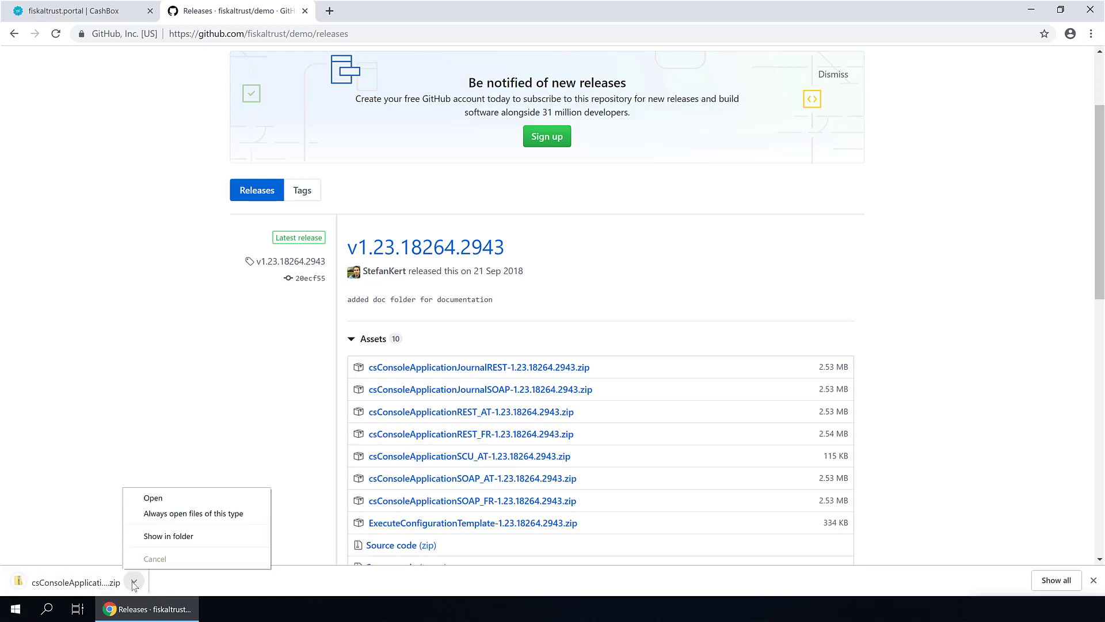
# Step: Extract the zip into the suggested folder and launch csConsoleApplicationREST_AT.exe
pyautogui.click(168, 536)
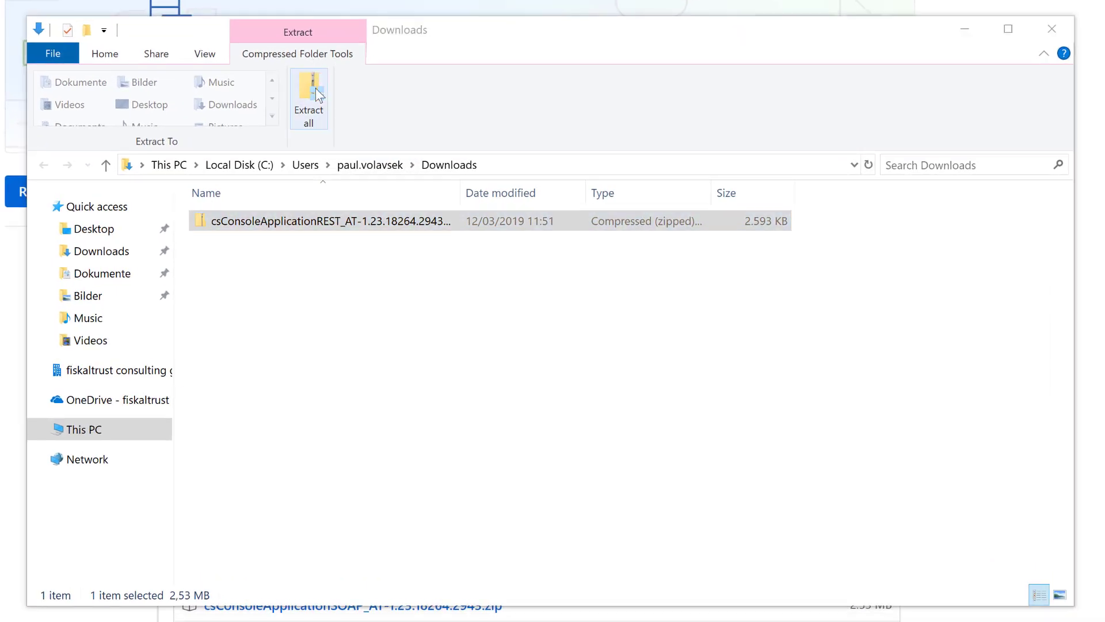
pyautogui.click(315, 88)
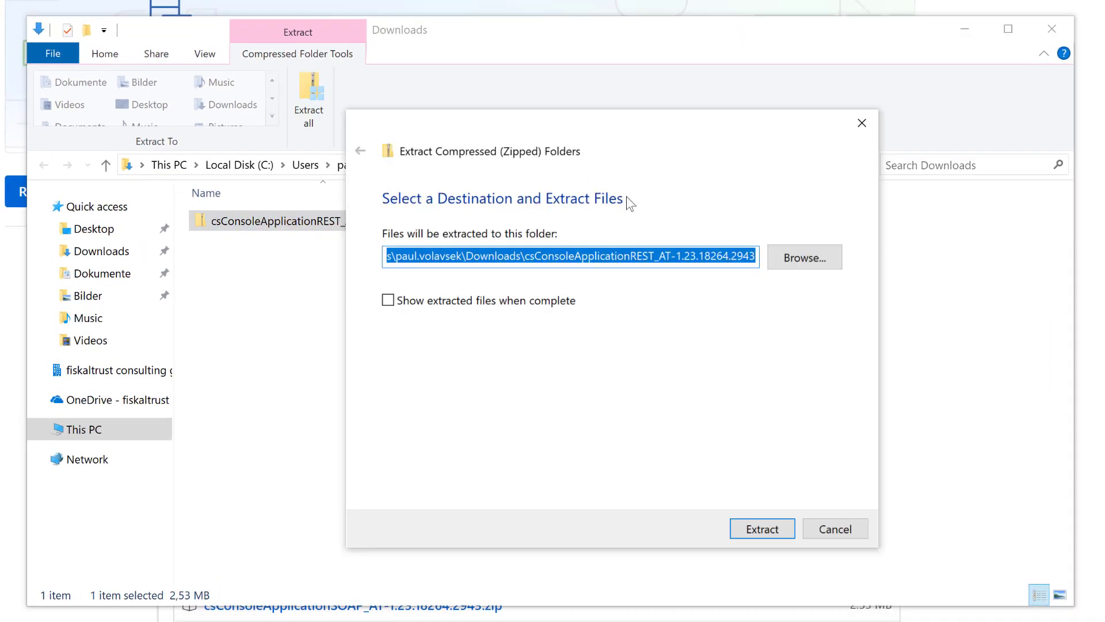
pyautogui.click(768, 530)
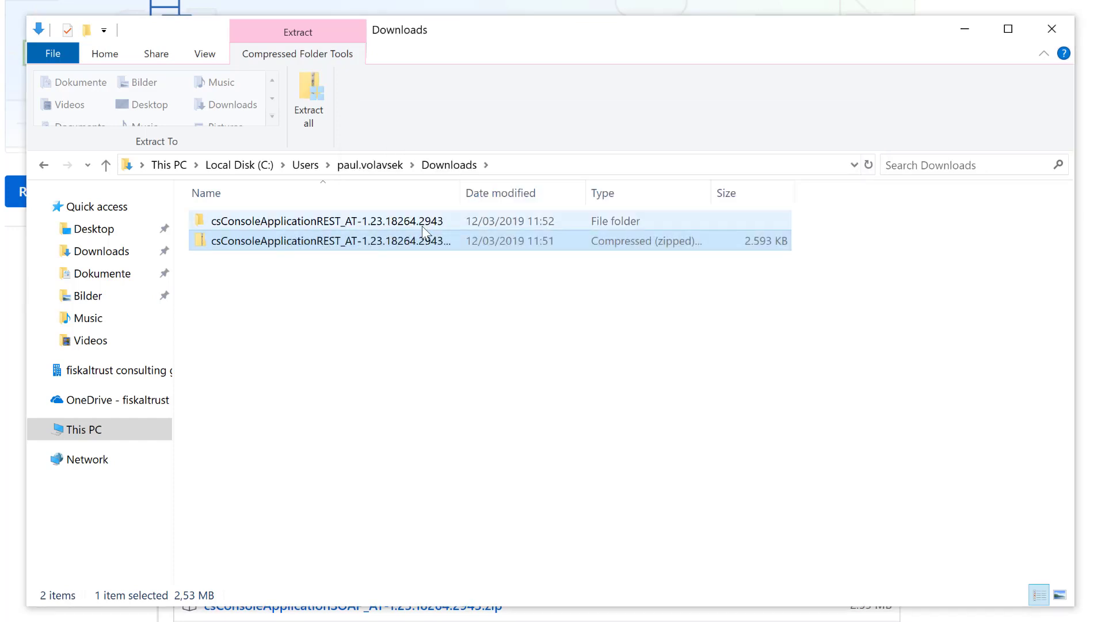
pyautogui.doubleClick(422, 225)
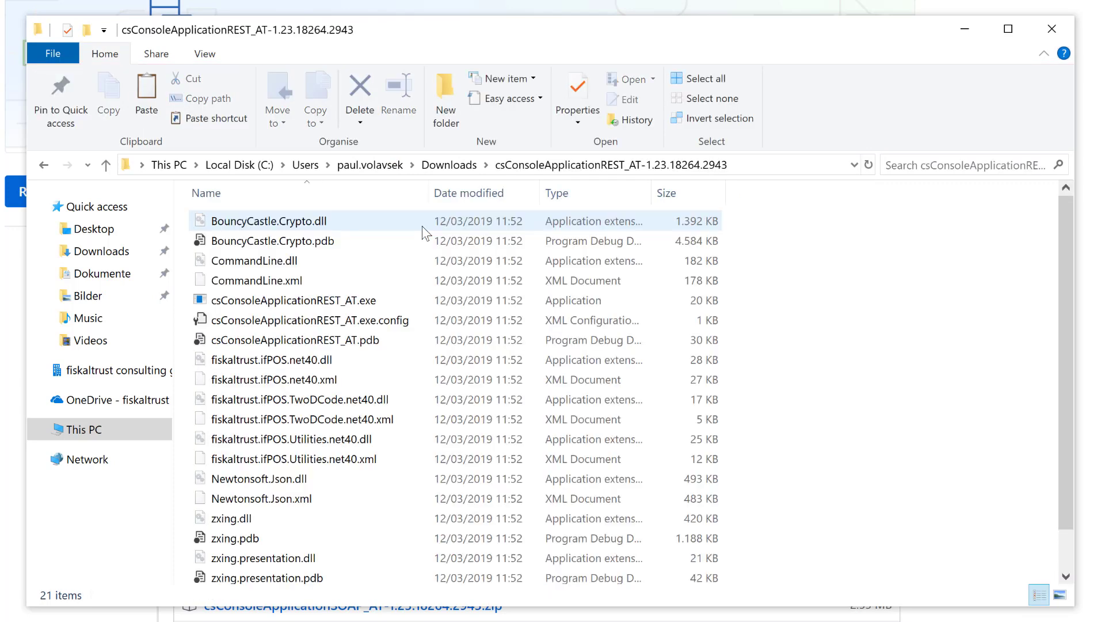
pyautogui.doubleClick(391, 300)
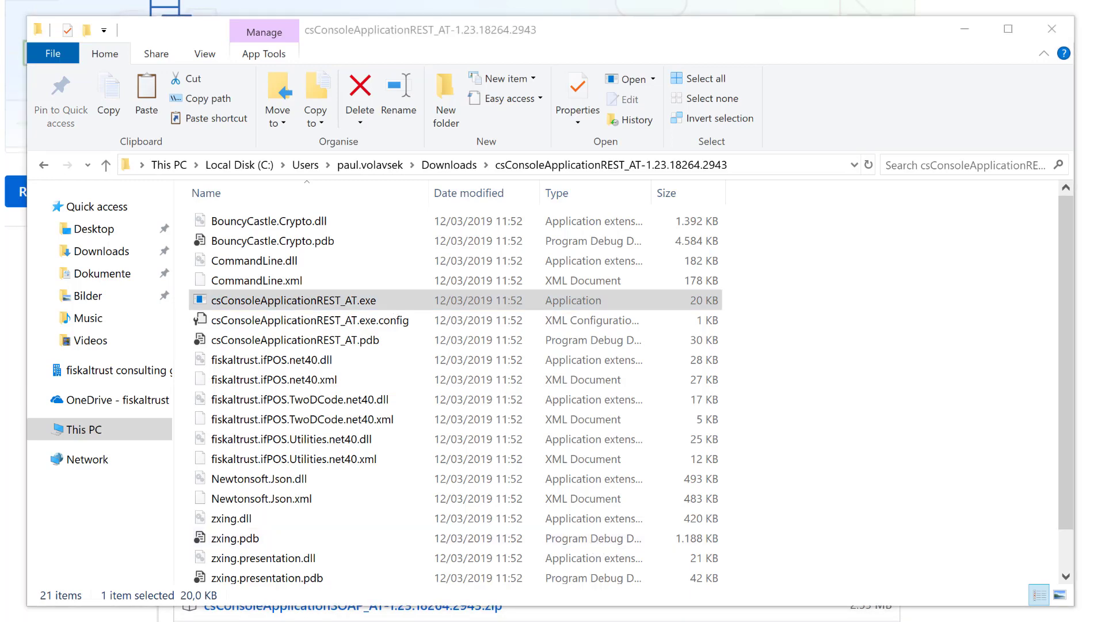
# Step: Snap the console to the right half and the portal's CashBox page to the left
pyautogui.moveTo(173, 43); pyautogui.dragTo(619, 80)
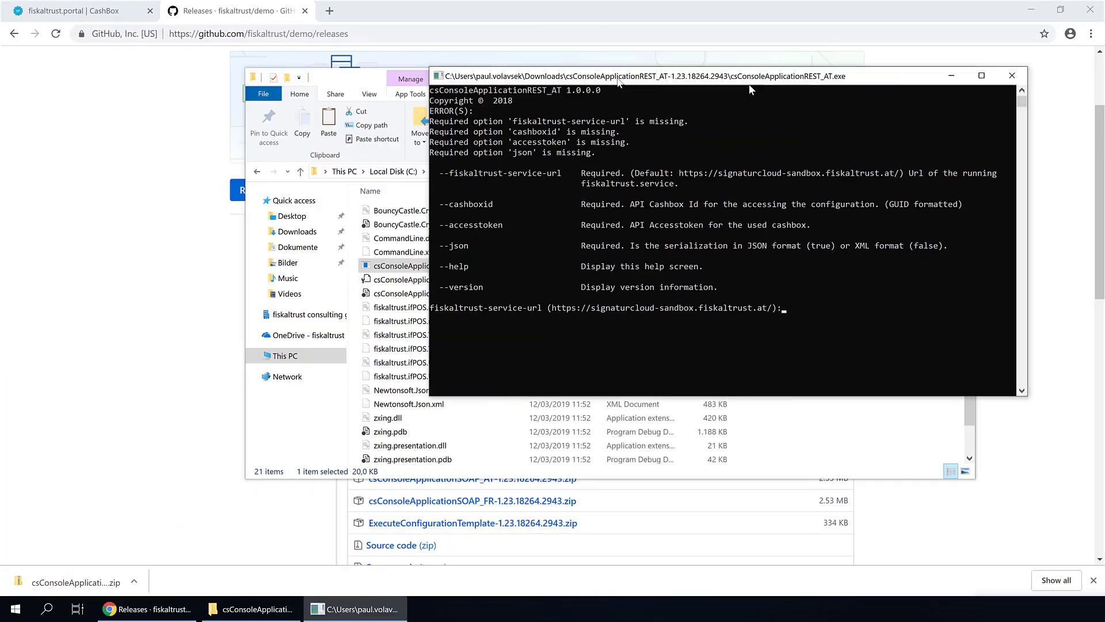
pyautogui.press('super+Right')
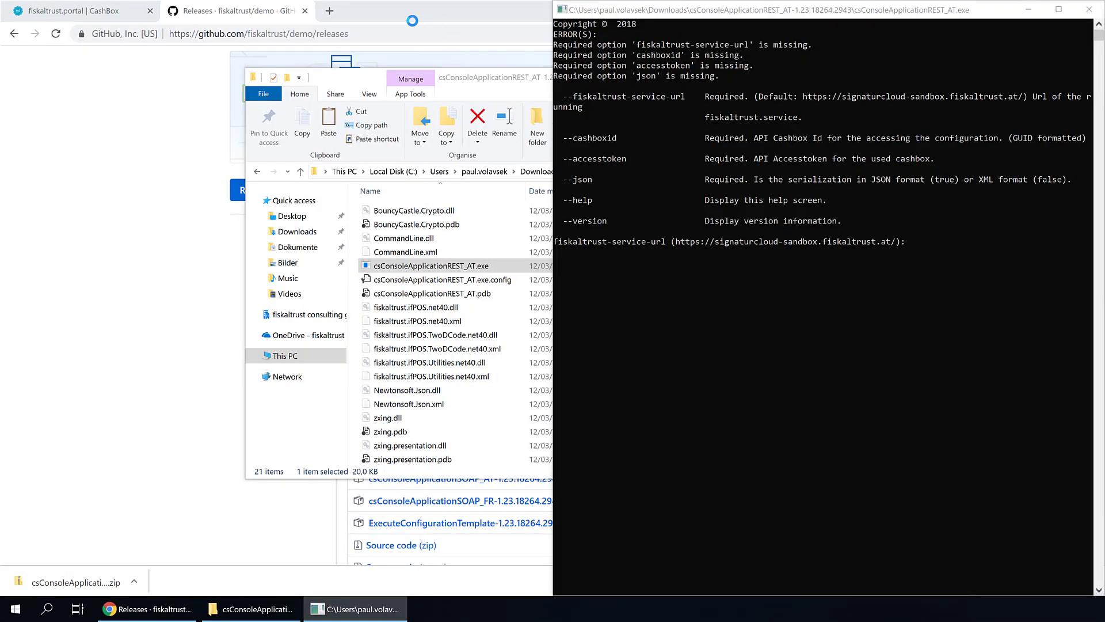
pyautogui.click(412, 21)
pyautogui.click(118, 17)
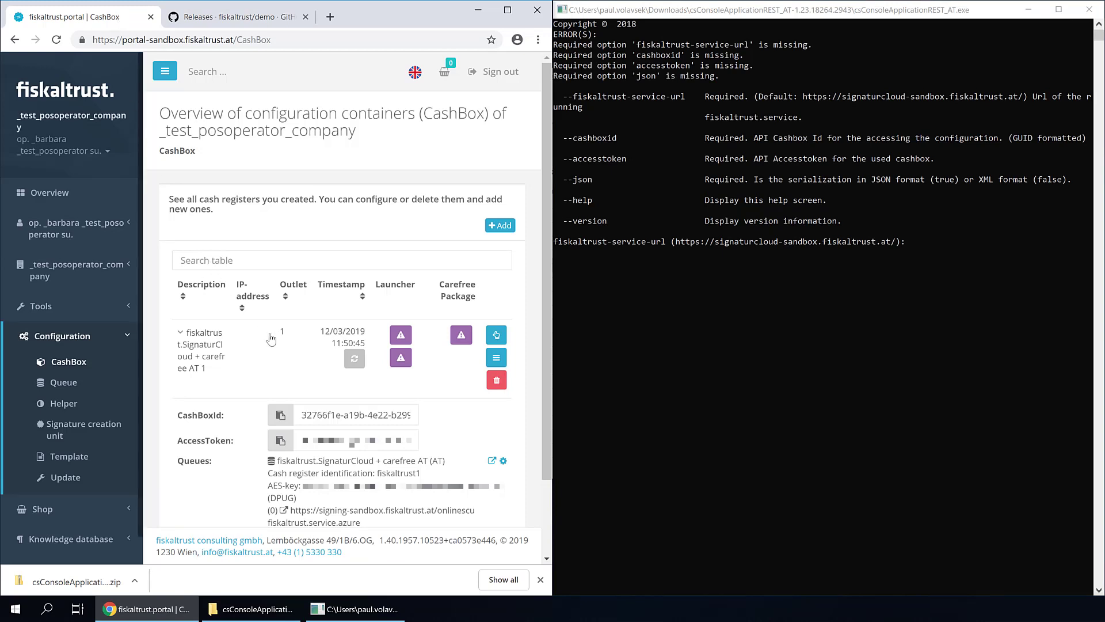
pyautogui.click(539, 578)
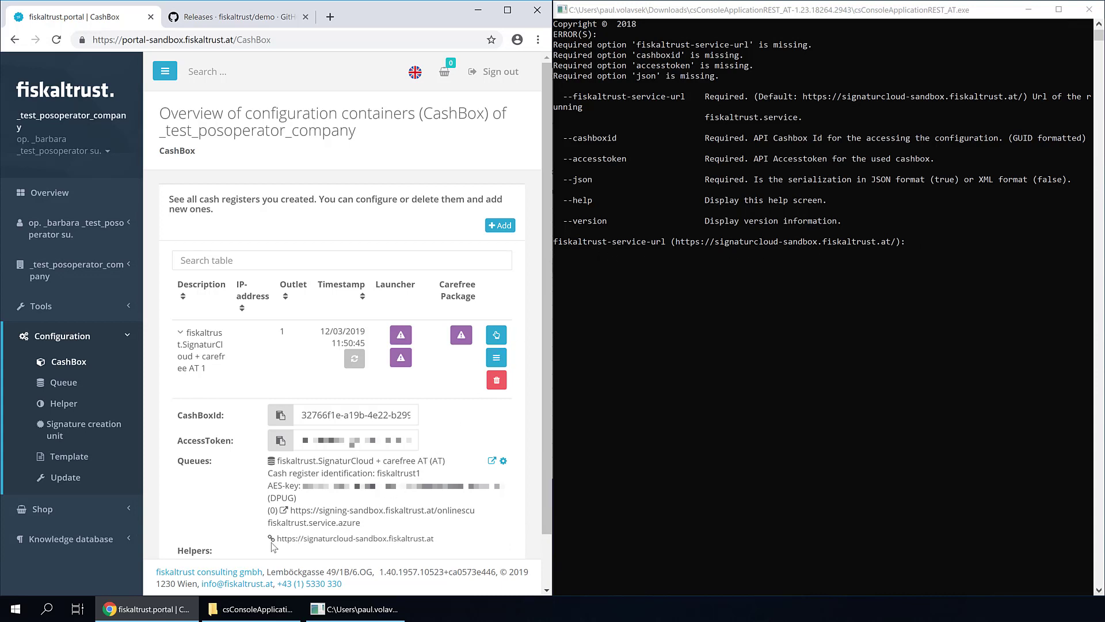
# Step: Copy the signaturcloud-sandbox.fiskaltrust.at service URL from the portal into the console prompt
pyautogui.moveTo(278, 538); pyautogui.dragTo(437, 539)
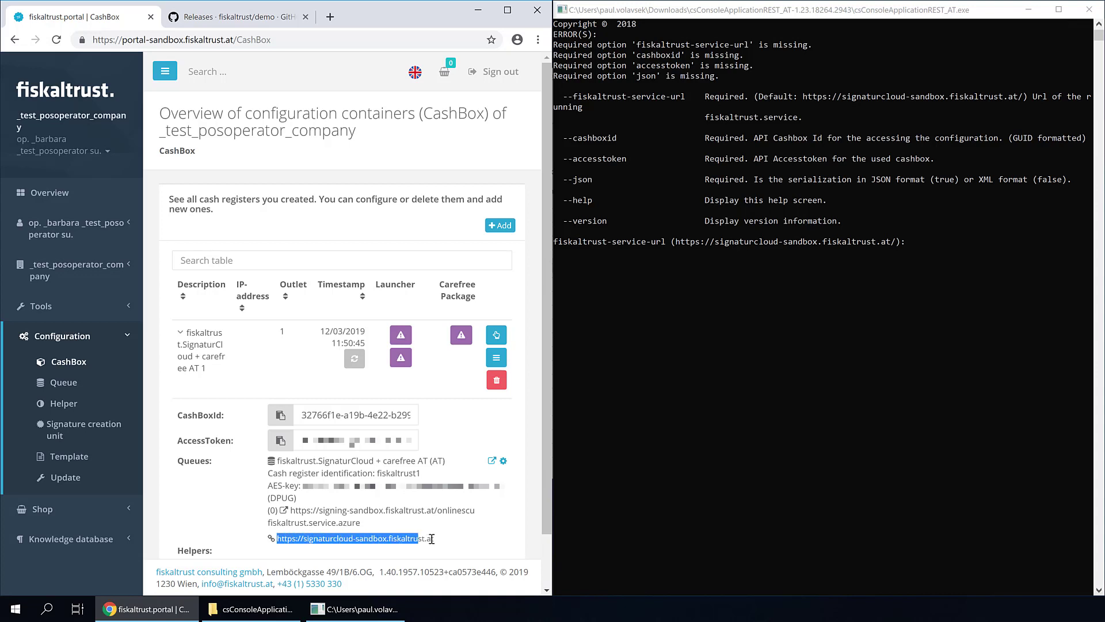
pyautogui.hotkey('ctrl', 'c')
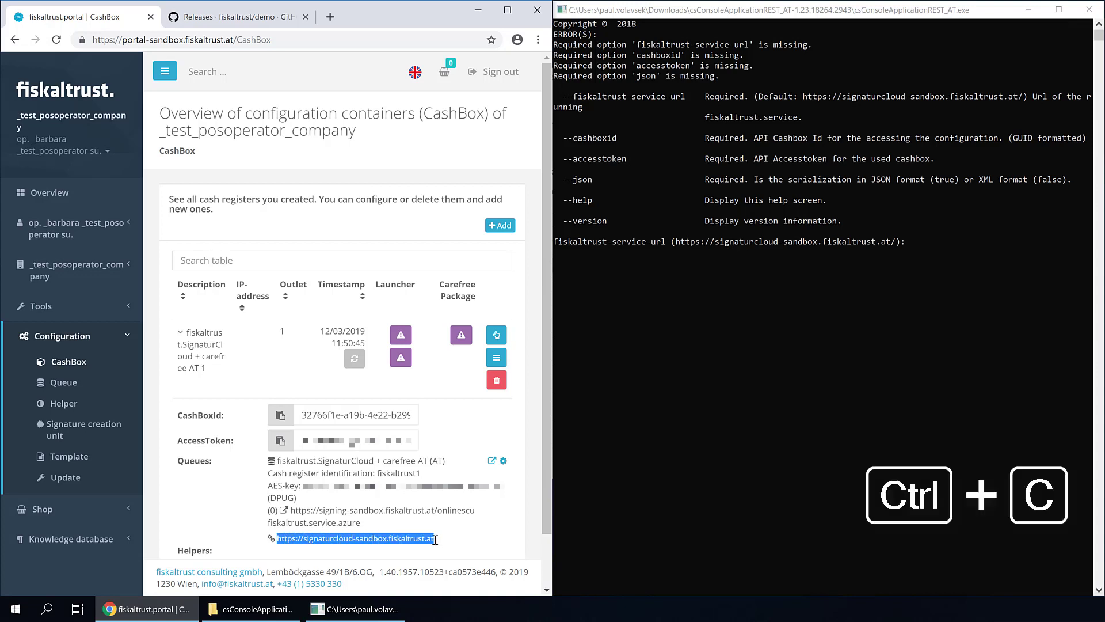
pyautogui.click(948, 273)
pyautogui.hotkey('ctrl', 'v')
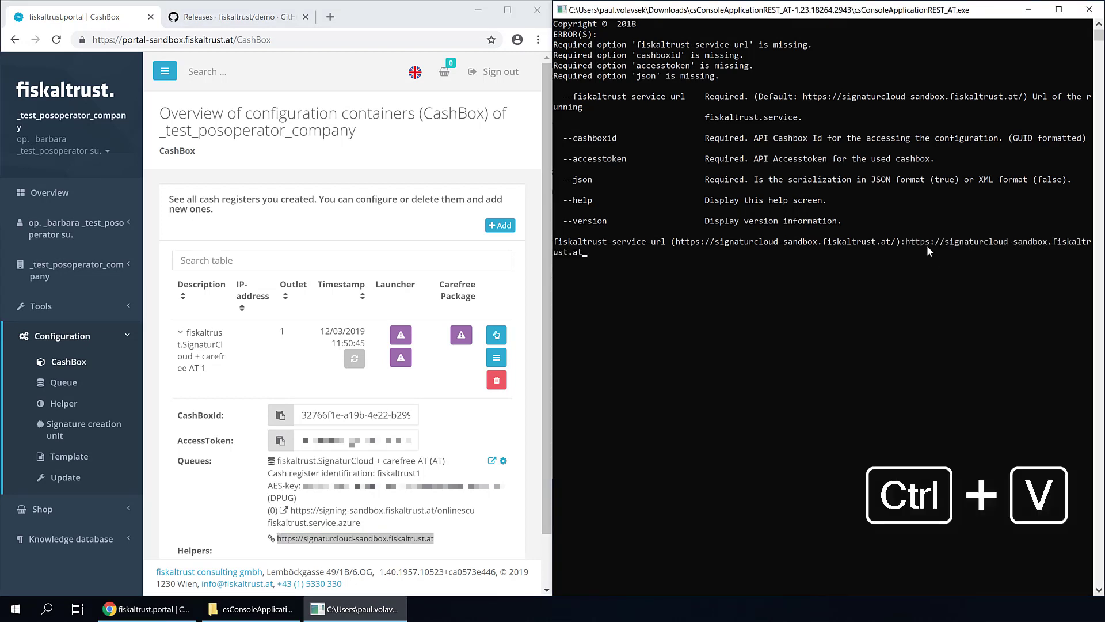
# Step: Confirm the service URL and enter the portal's CashBoxId at the console prompt
pyautogui.press('Return')
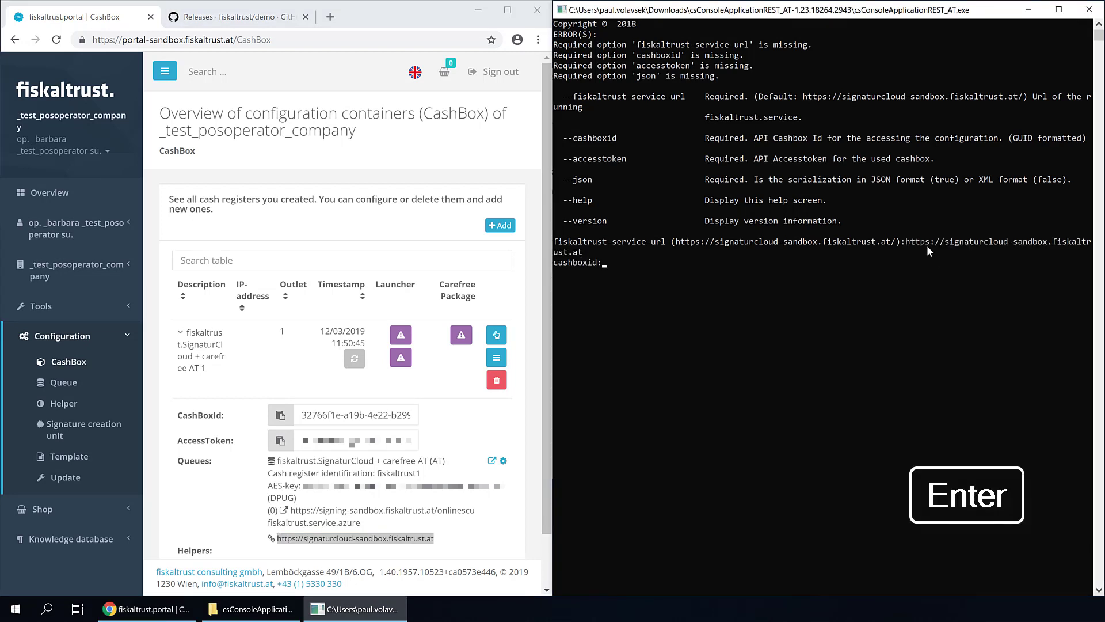
pyautogui.click(280, 415)
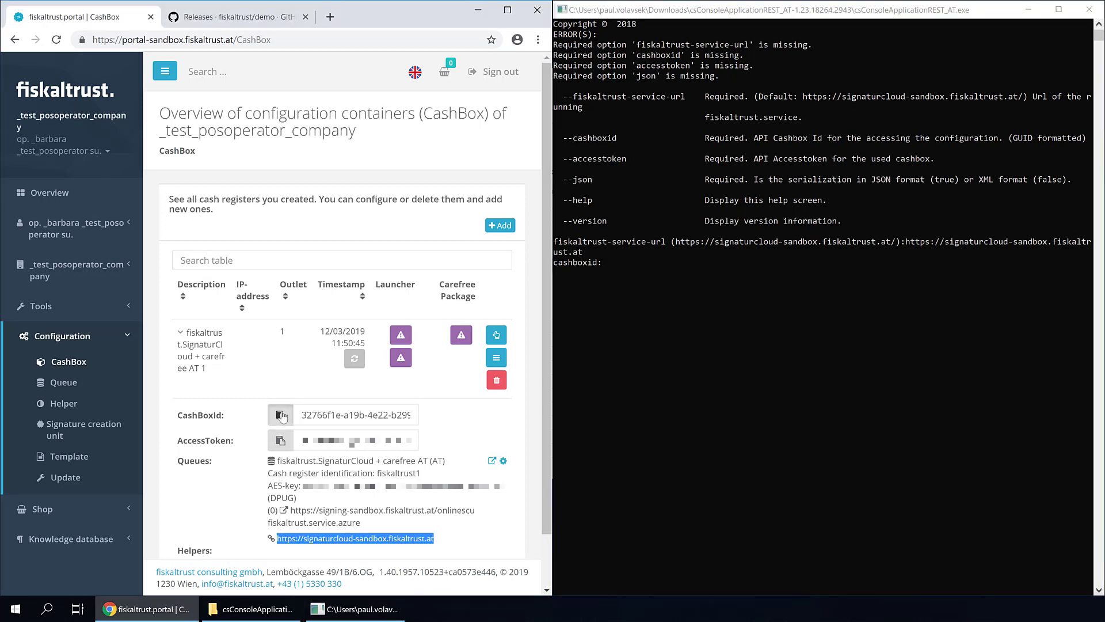
pyautogui.click(631, 284)
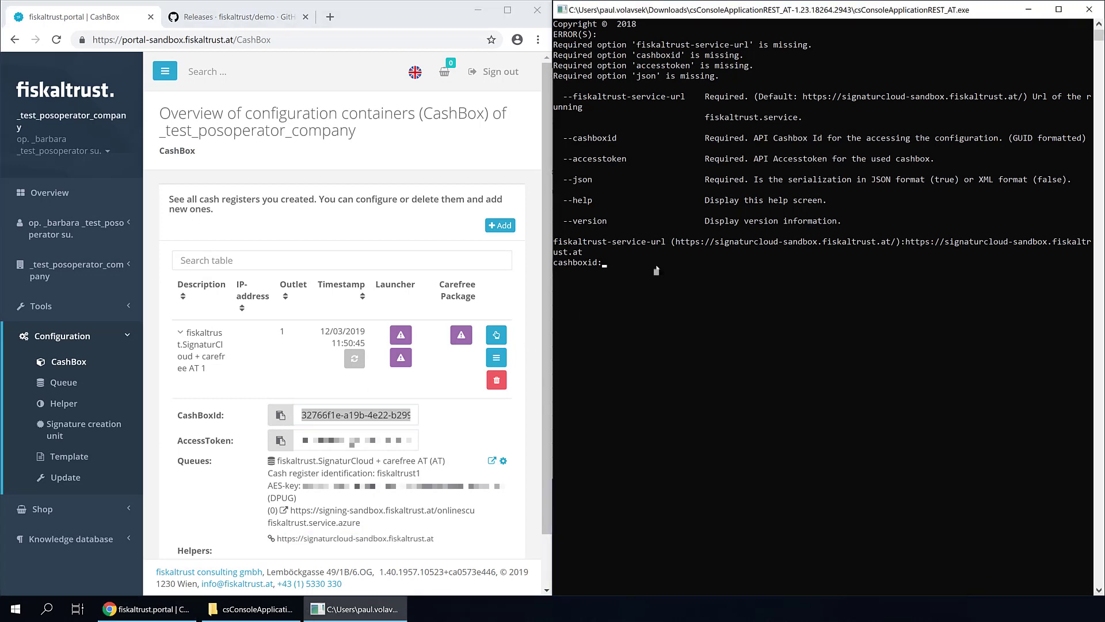
pyautogui.hotkey('ctrl', 'v')
pyautogui.press('Return')
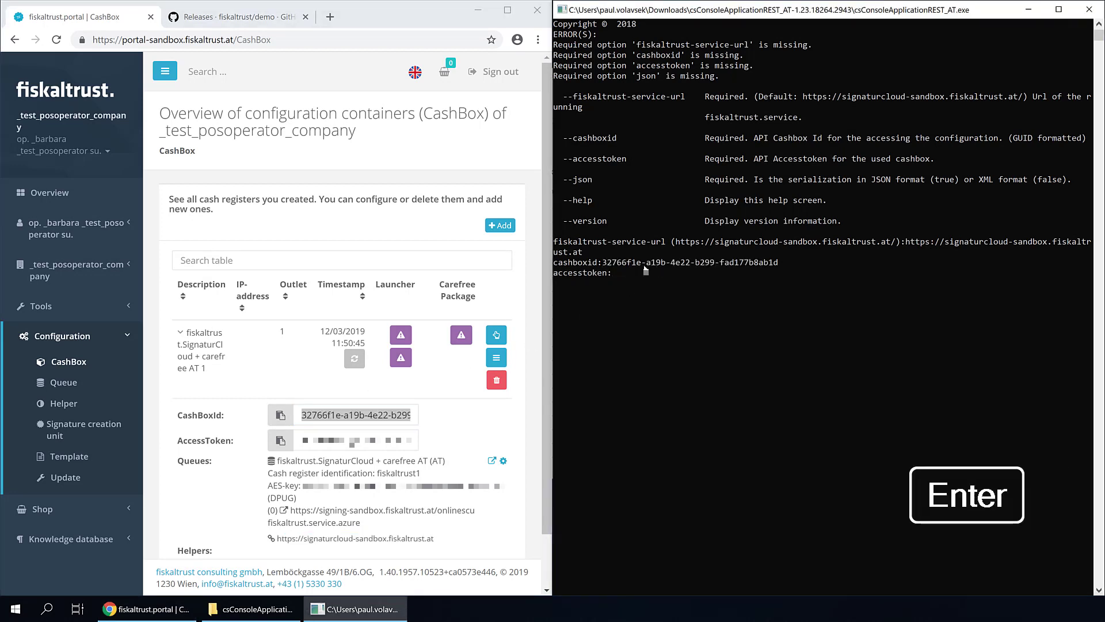
# Step: Enter the portal's AccessToken and set JSON serialization to true
pyautogui.click(286, 441)
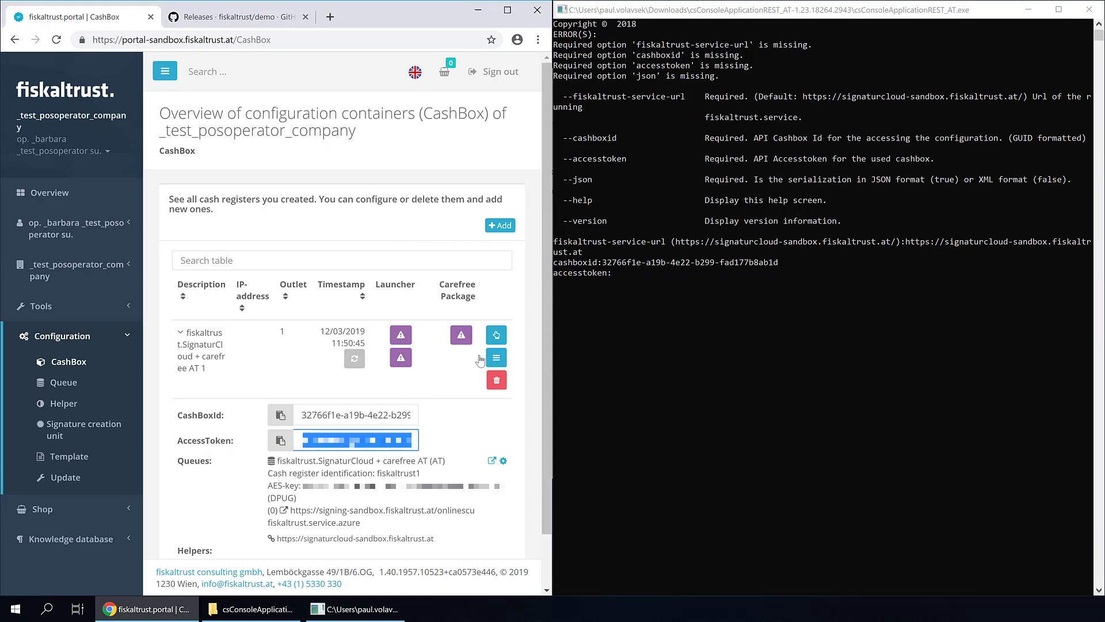
pyautogui.click(723, 286)
pyautogui.hotkey('ctrl', 'v')
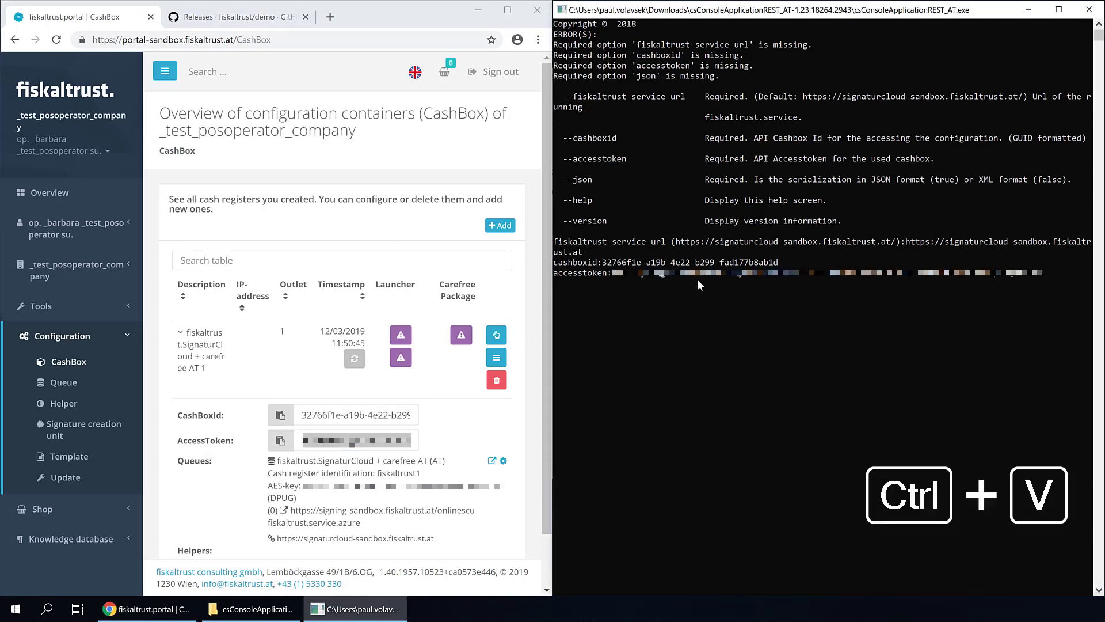
pyautogui.press('Return')
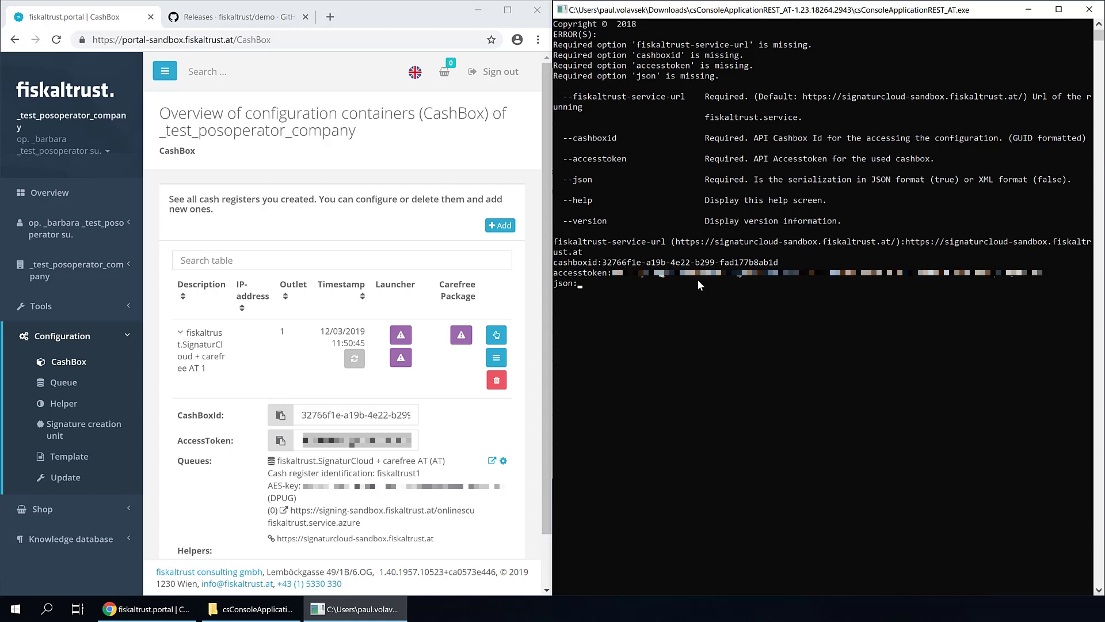
pyautogui.write('true')
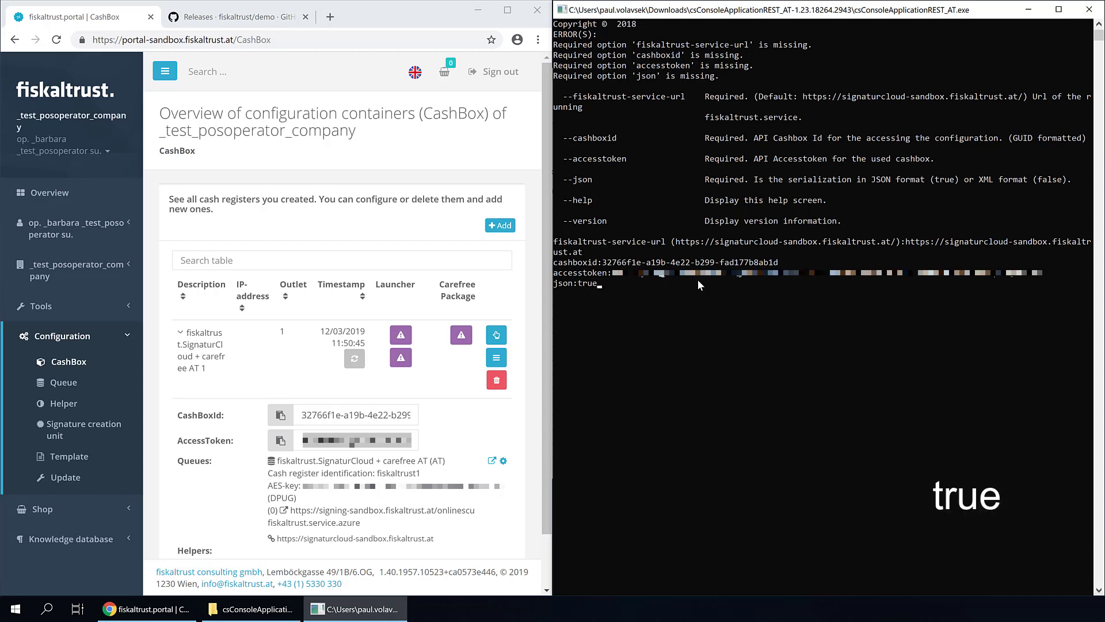
pyautogui.press('Return')
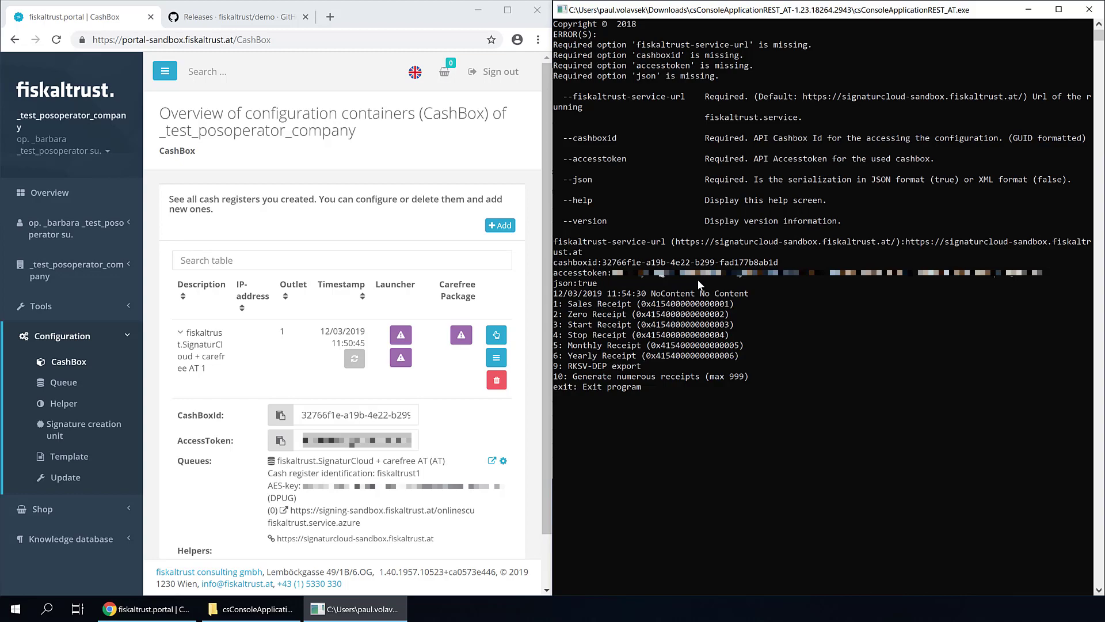
# Step: Send a Start Receipt via menu option 3 and review the returned QR code and signature check
pyautogui.write('3')
pyautogui.press('Return')
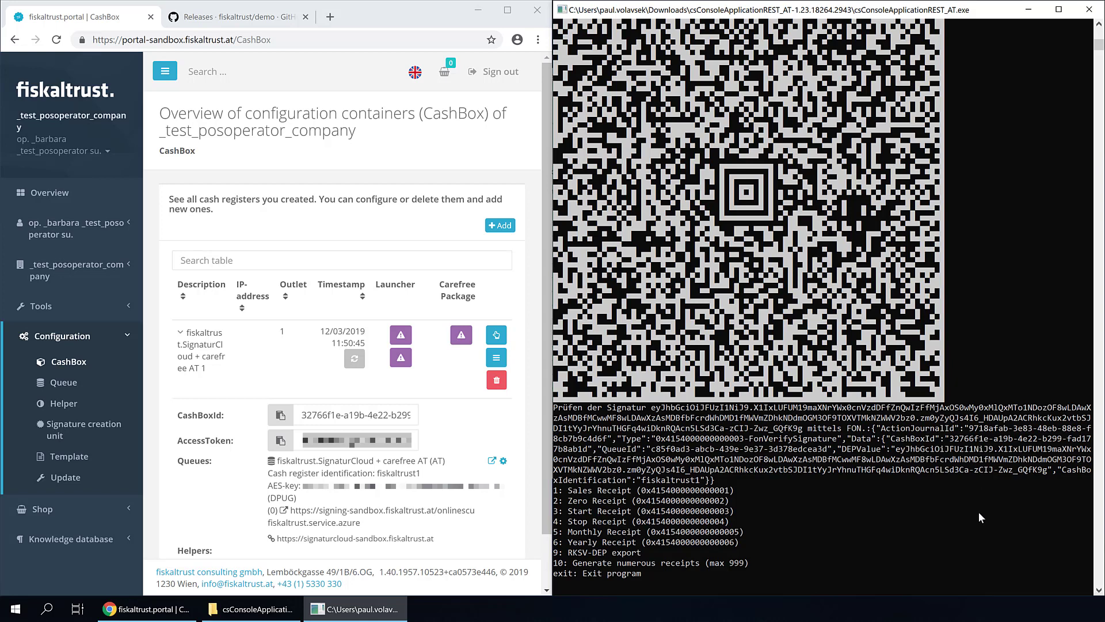
pyautogui.scroll(-5, 985, 411)
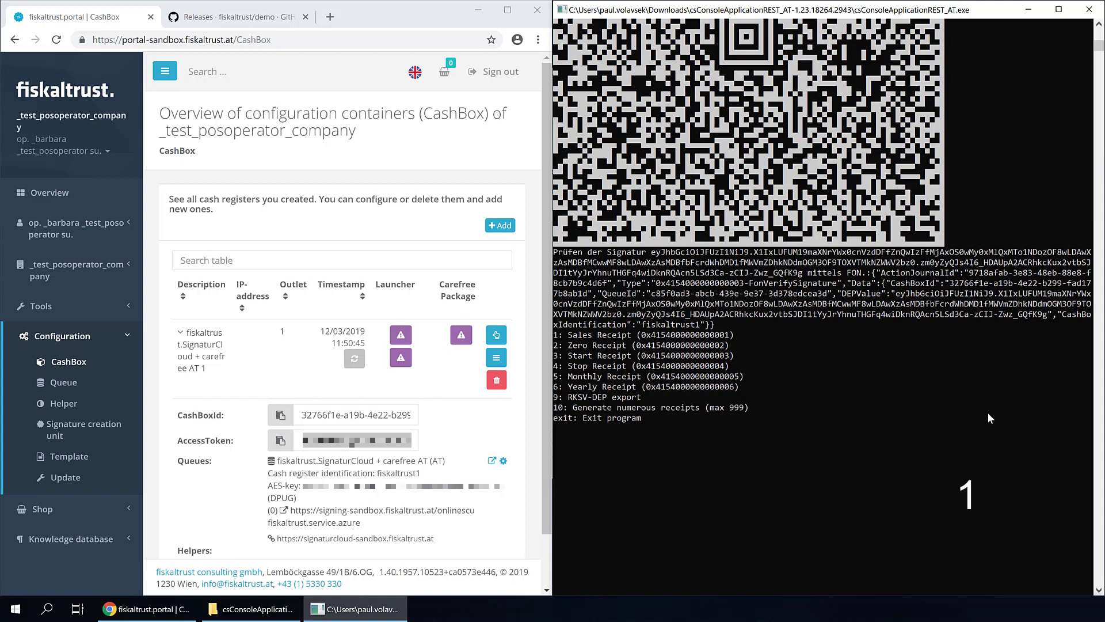
pyautogui.write('1')
# Step: Send a Sales Receipt (ft1#2) with QR code, then exit to print the RKSV-DEP export
pyautogui.press('Return')
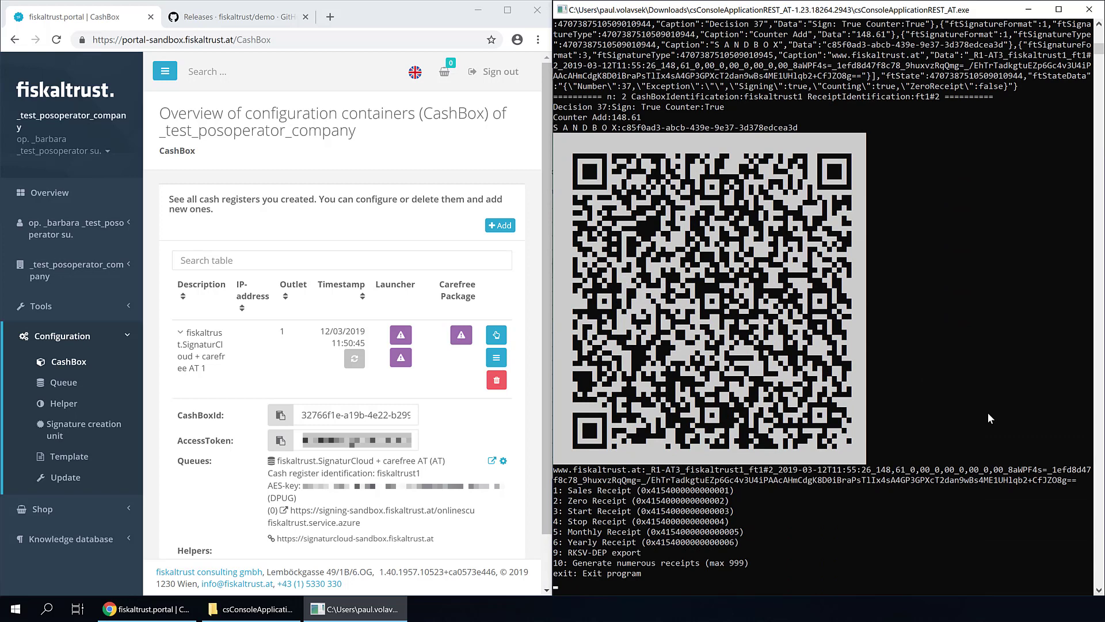
pyautogui.write('exit')
pyautogui.press('Return')
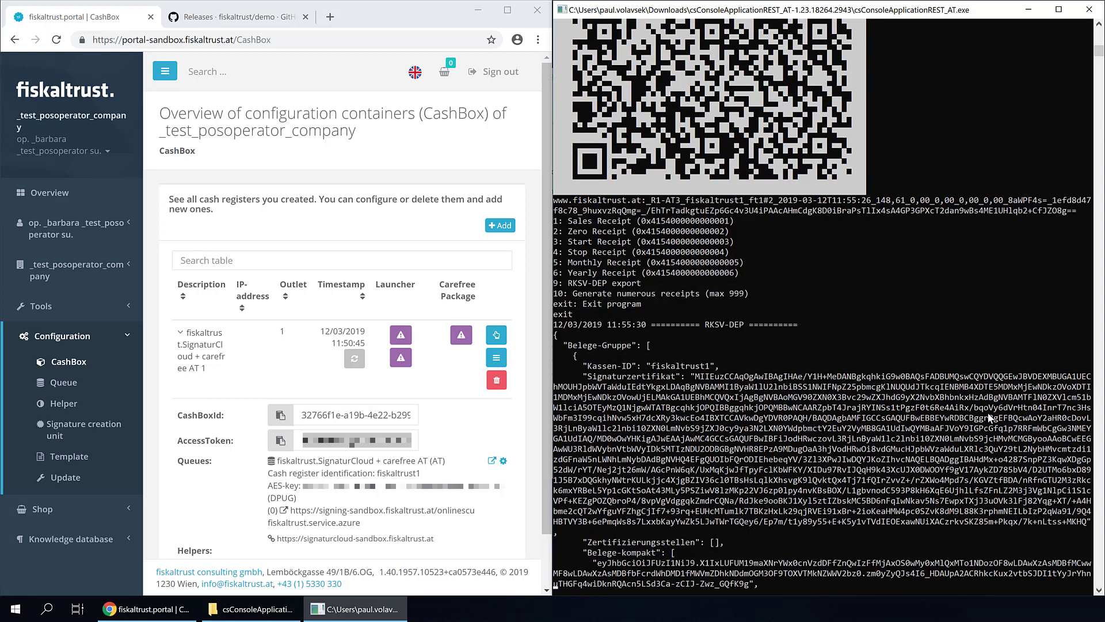